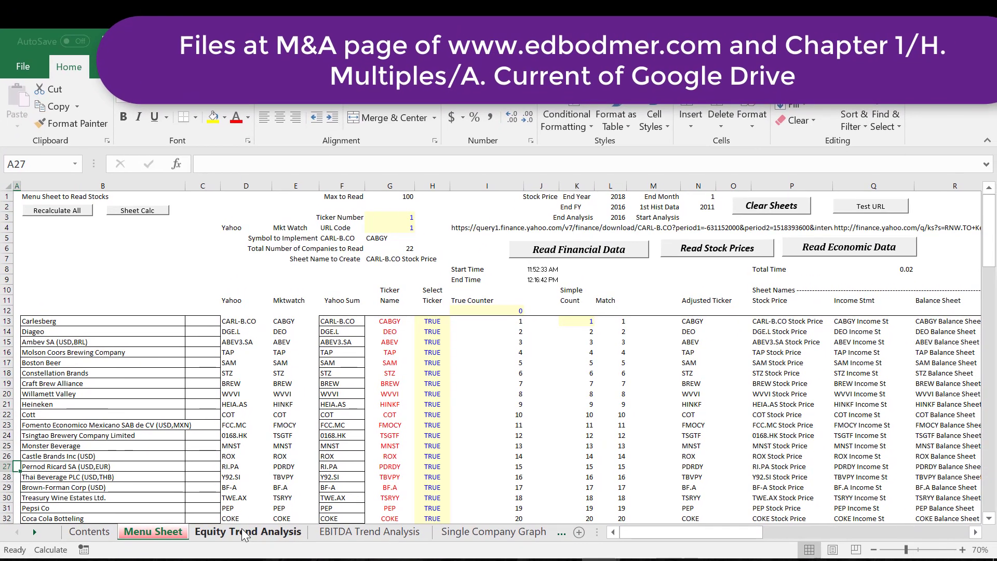
Look through the workbook's analysis sheets from Equity Trend Analysis to Dividend Discount
click(244, 532)
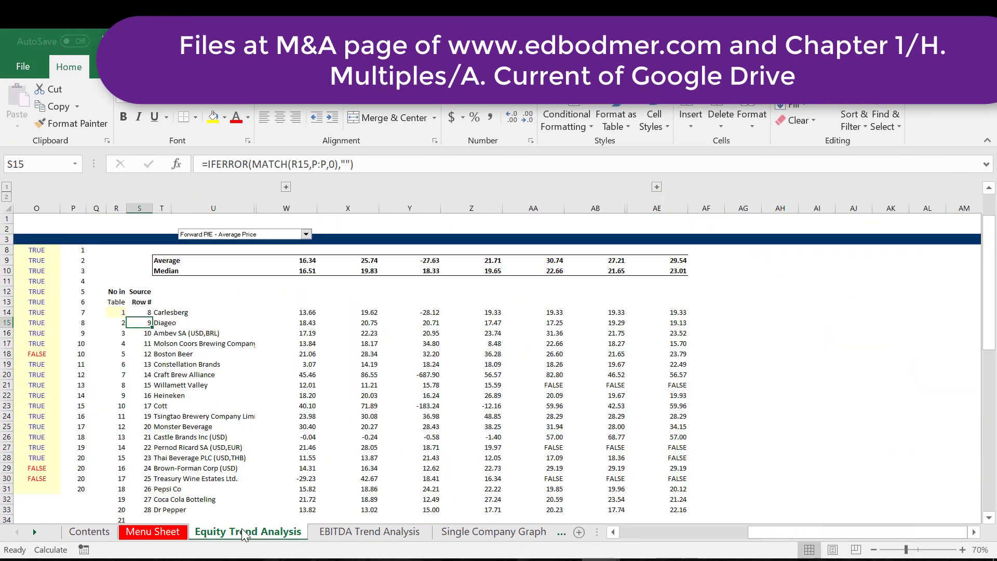
key(ctrl+Page_Down)
key(ctrl+Page_Down)
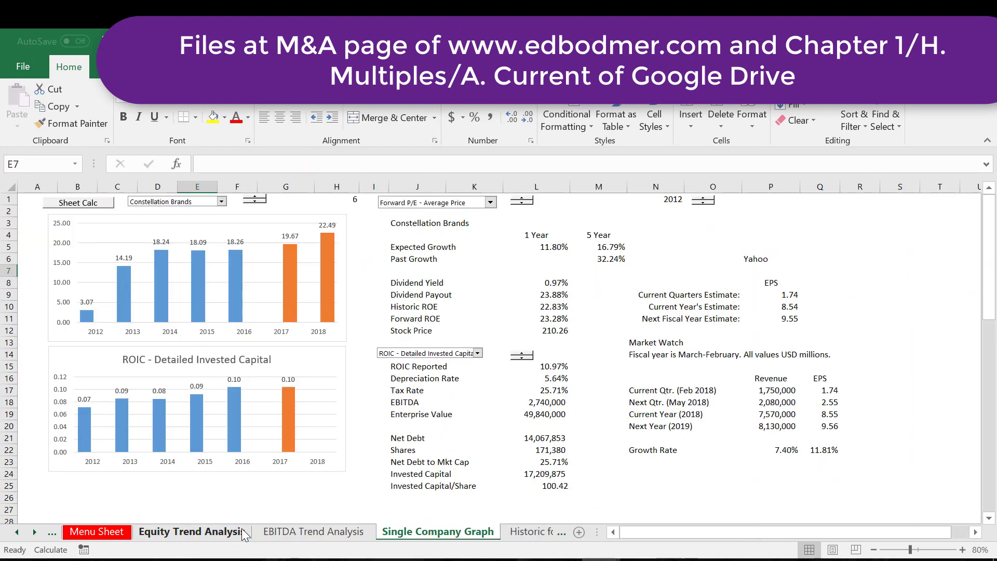
key(ctrl+Page_Down)
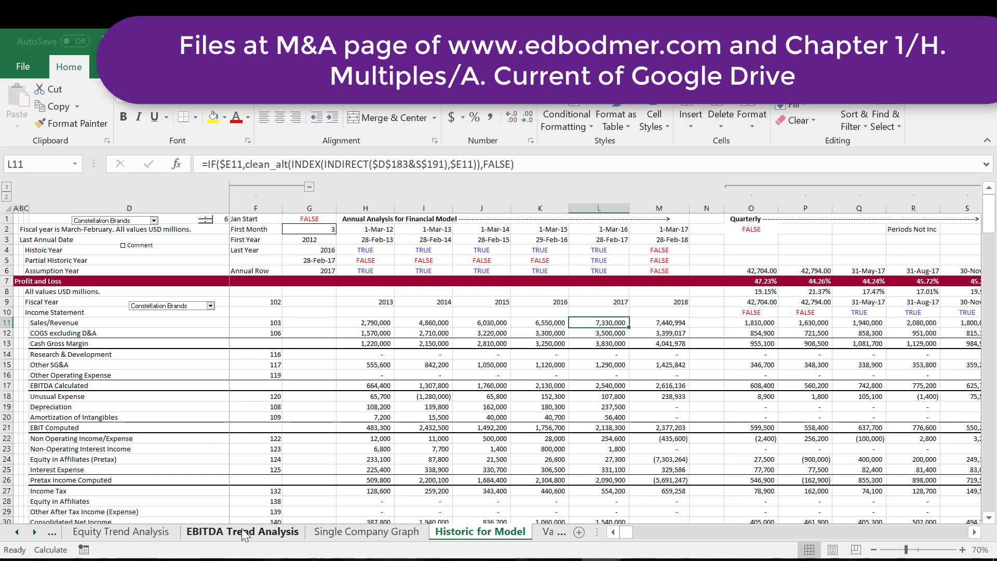
key(ctrl+Page_Down)
key(ctrl+Page_Down)
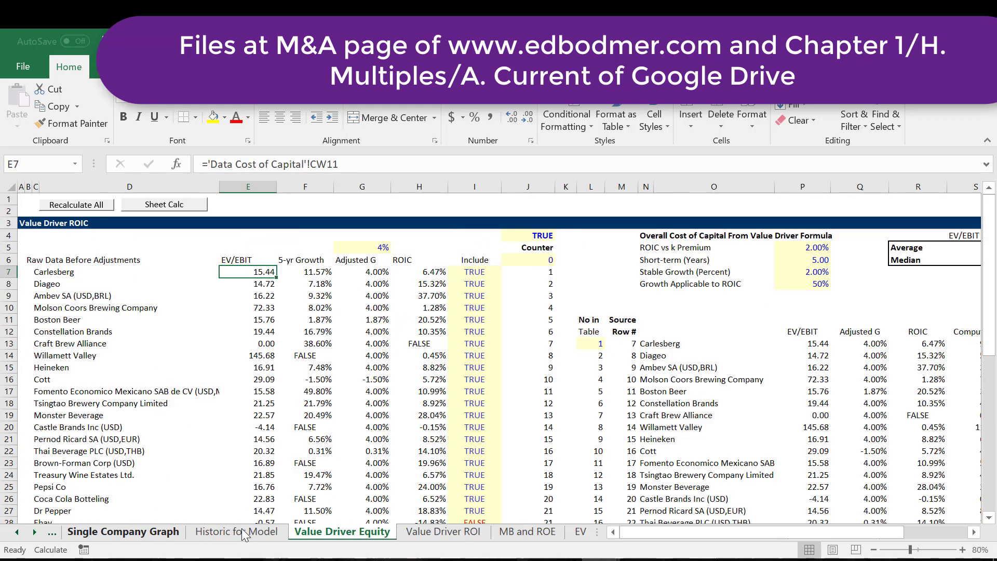
key(ctrl+Page_Down)
key(ctrl+Page_Down)
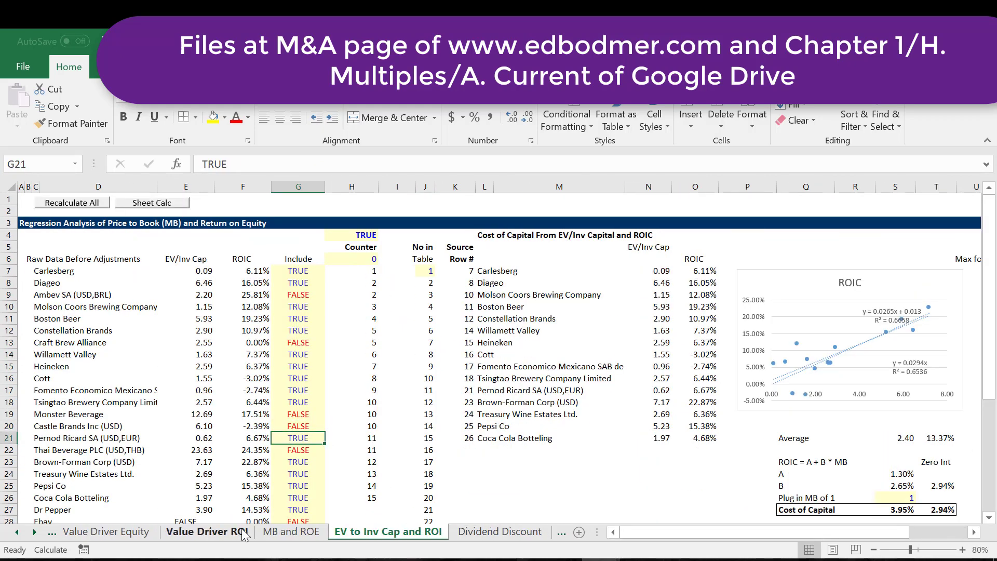
key(ctrl+Page_Down)
Go back through the sheets to Contents and open the Menu Sheet
key(ctrl+Page_Up)
key(ctrl+Page_Up)
key(ctrl+Page_Up)
key(ctrl+Page_Up)
key(ctrl+Page_Up)
key(ctrl+Page_Up)
key(ctrl+Page_Up)
key(ctrl+Page_Up)
key(ctrl+Page_Up)
key(ctrl+Page_Up)
key(ctrl+Page_Up)
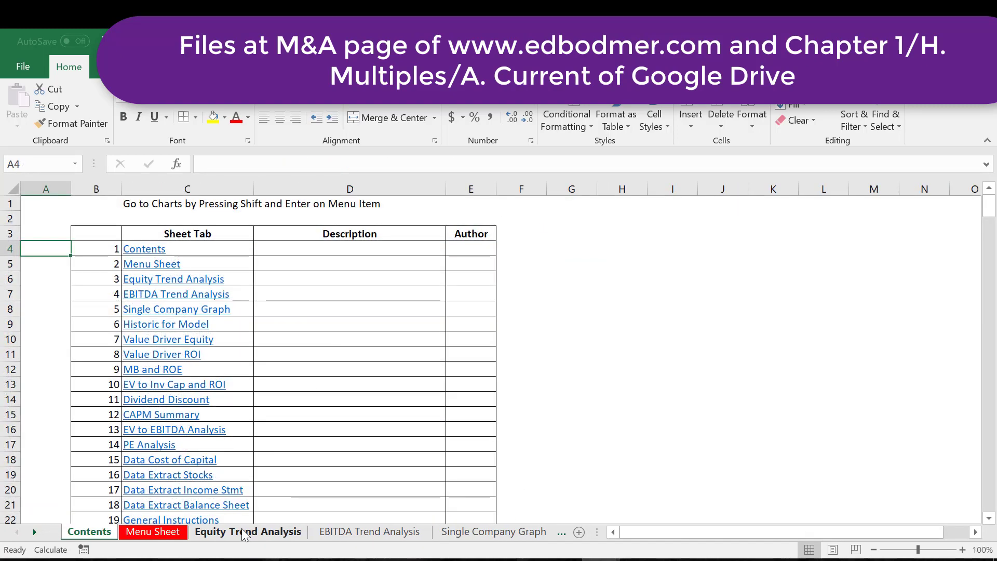
key(ctrl+Page_Down)
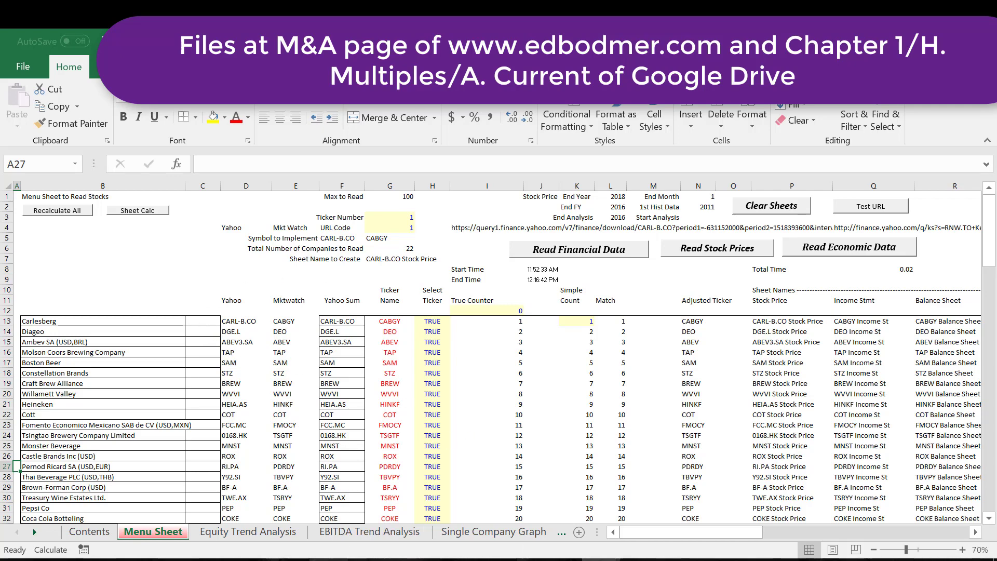
Switch to the M&A Exercises page in the browser and open the edbodmer site's home page
click(332, 498)
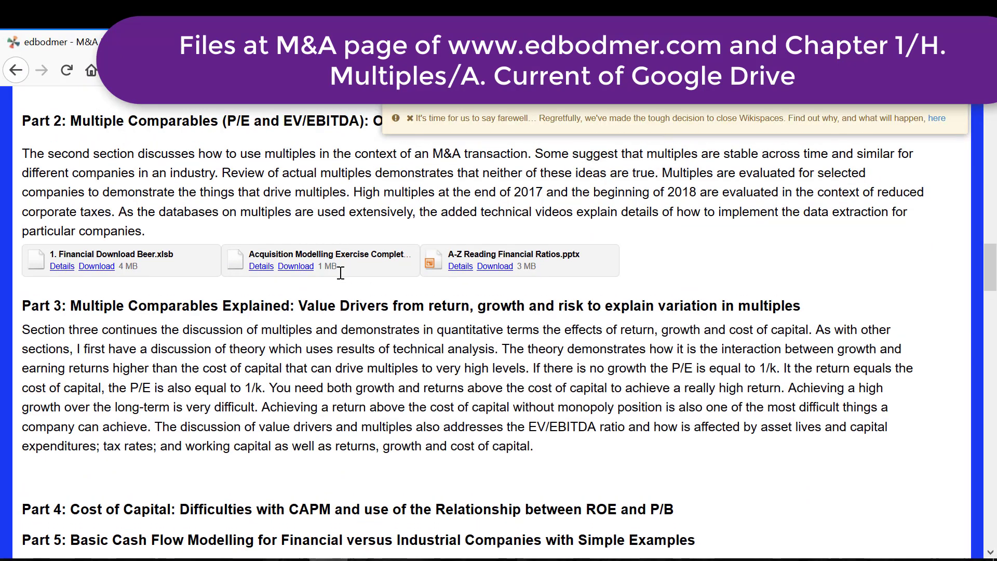
scroll(340, 273, up, 20)
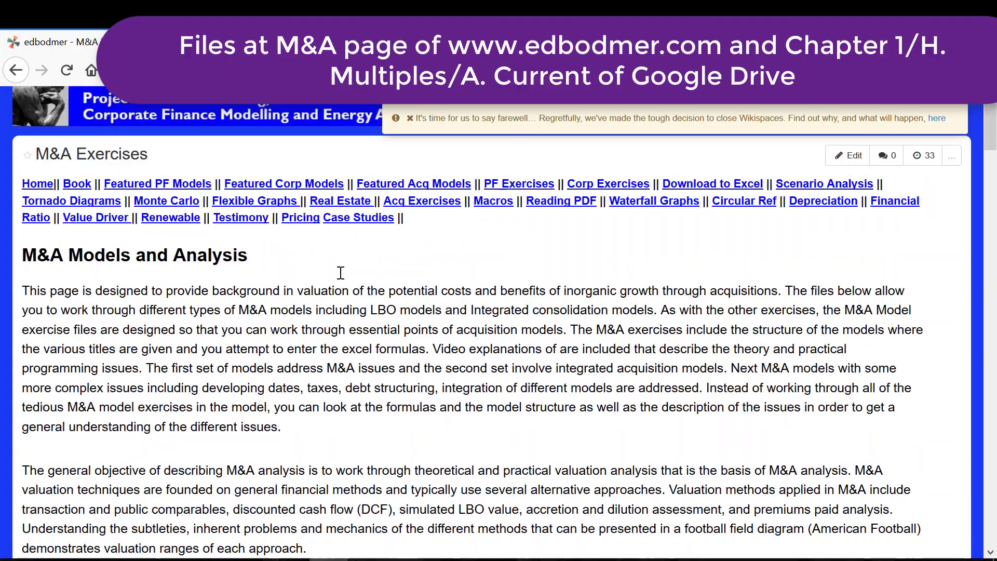
click(36, 133)
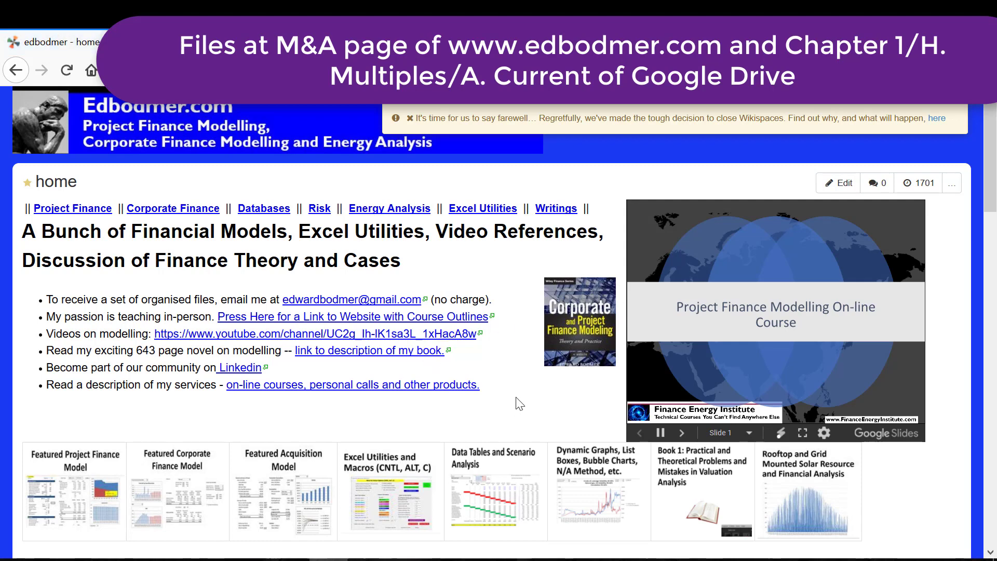
Open the "Building an Acquisition Model from A-Z: Exercises and Concepts" page from the home page
scroll(517, 398, down, 3)
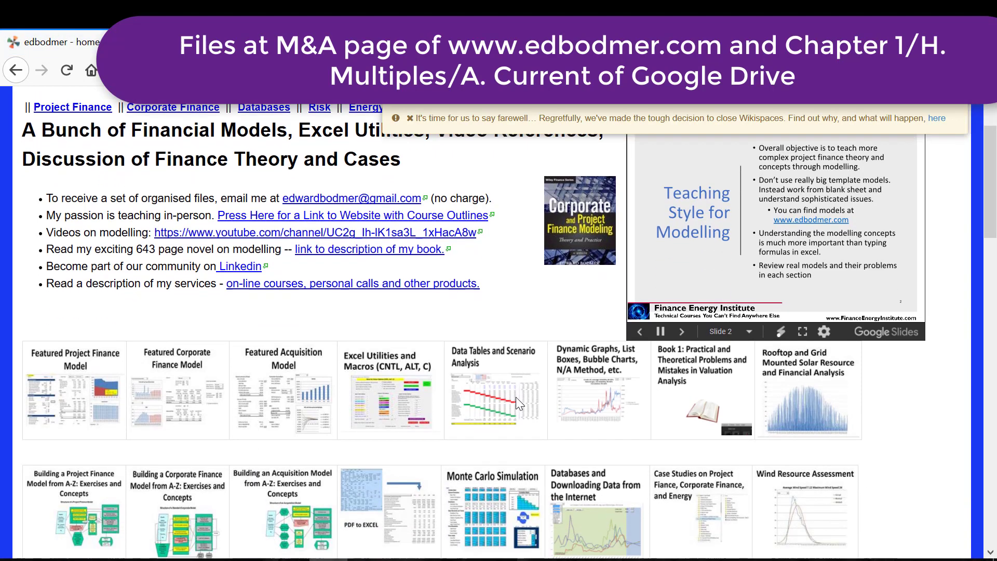
scroll(520, 404, down, 2)
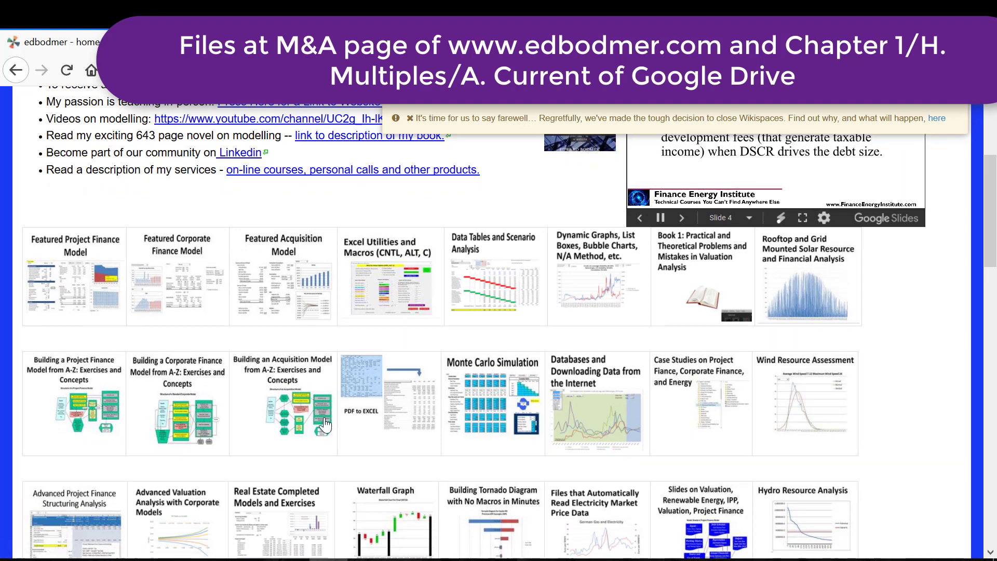
click(277, 408)
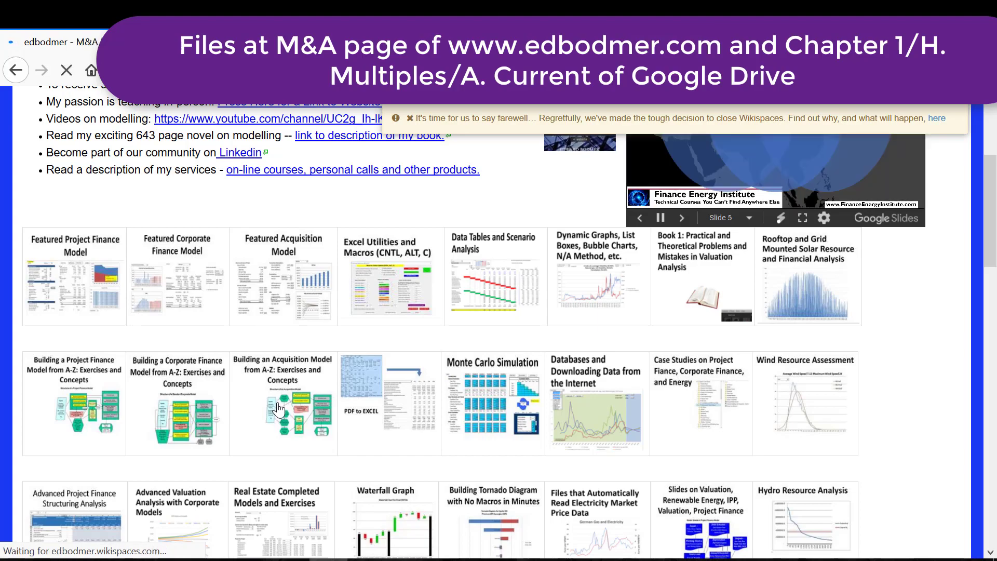
Locate the download files under Part 2: Multiple Comparables on the M&A Exercises page
scroll(278, 408, down, 5)
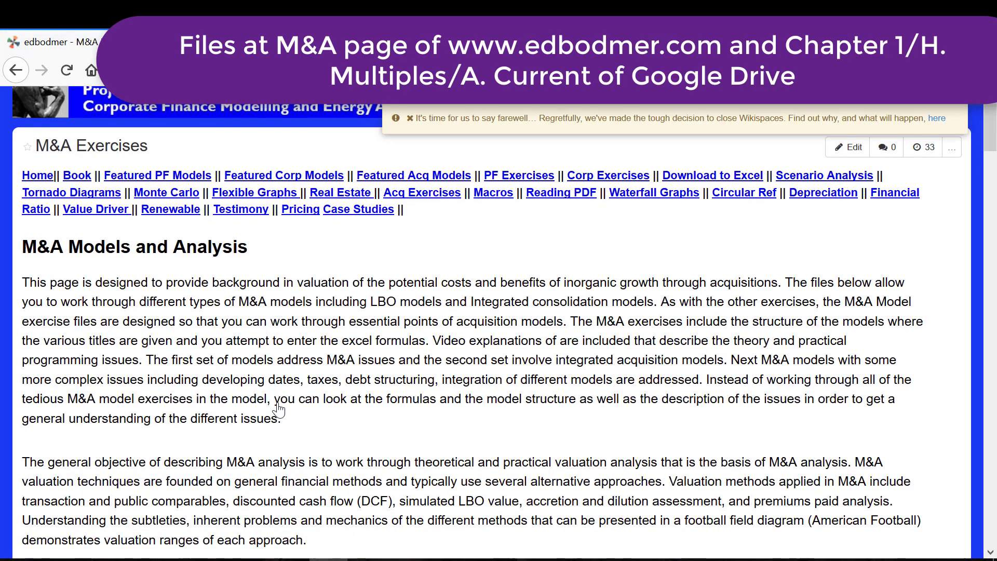
scroll(278, 408, down, 10)
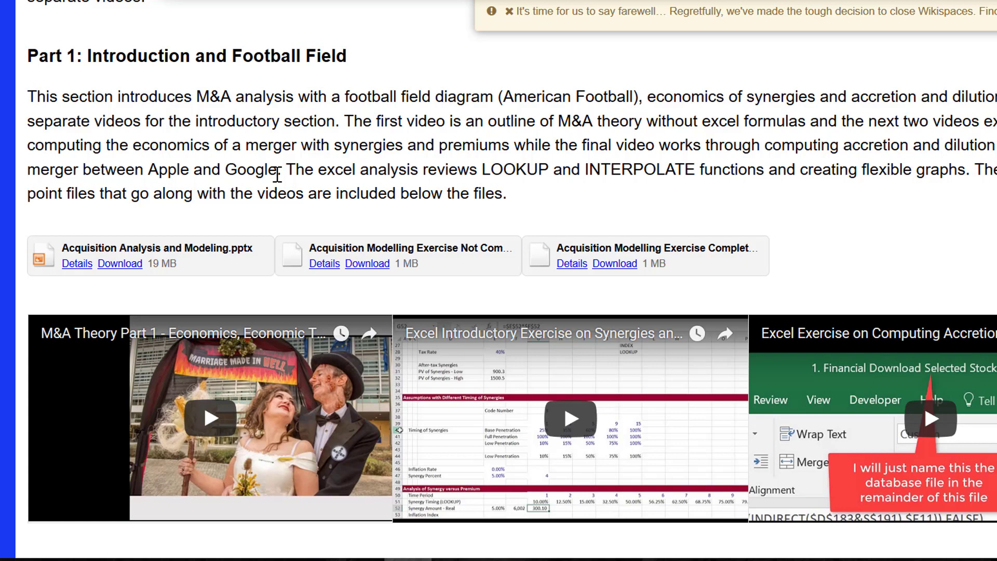
scroll(278, 174, down, 6)
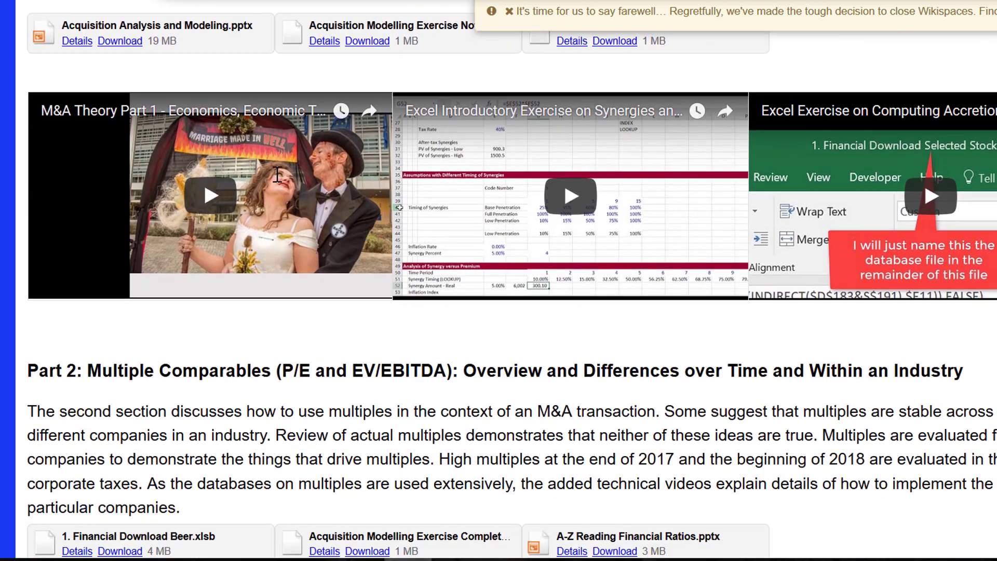
scroll(278, 174, down, 1)
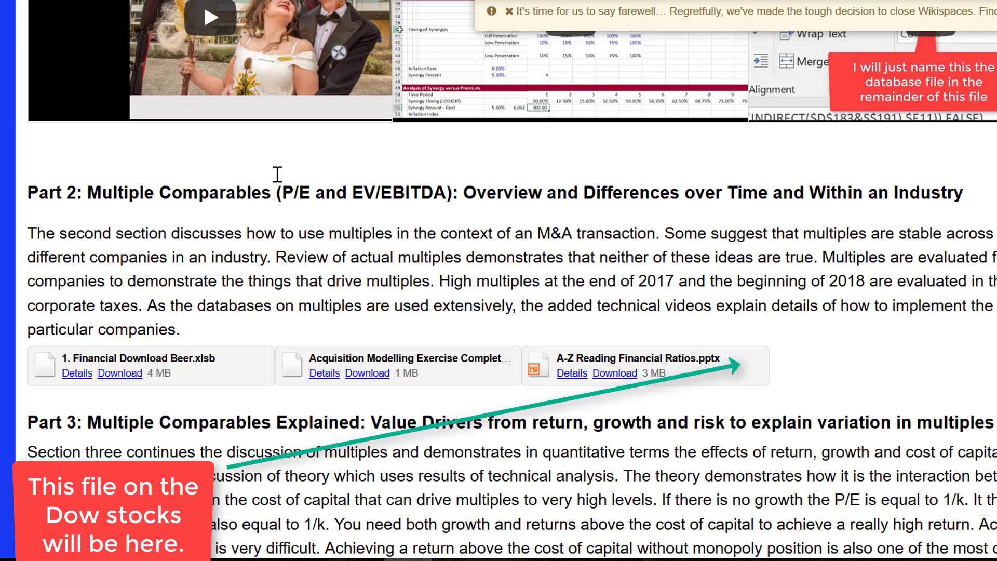
scroll(276, 173, up, 2)
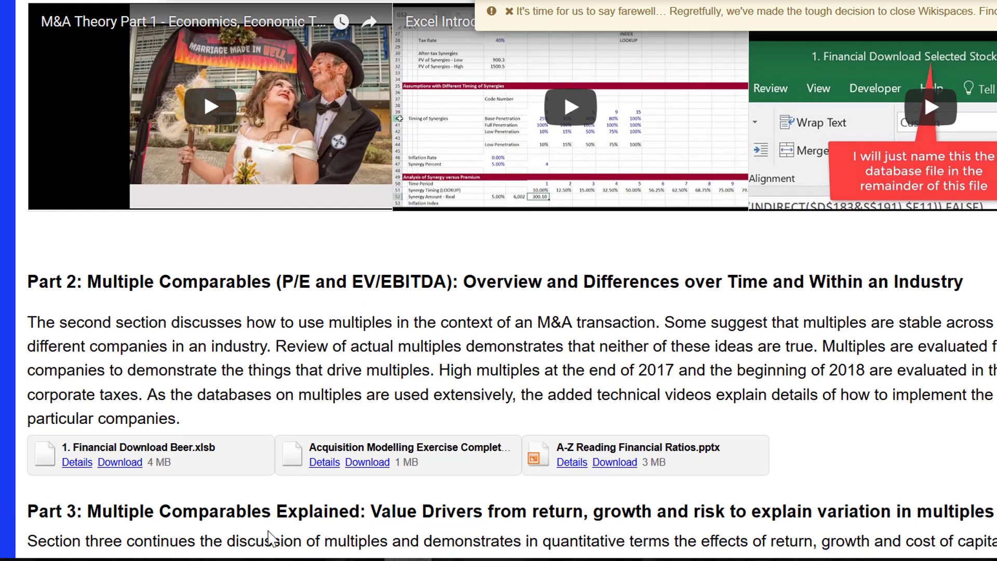
In File Explorer, open Courses > Chapter 1. Models and Analysis > H. Multiples and Cost of Capital > A. Current Multiple and Cost of Capital Analysis
mouse_move(263, 560)
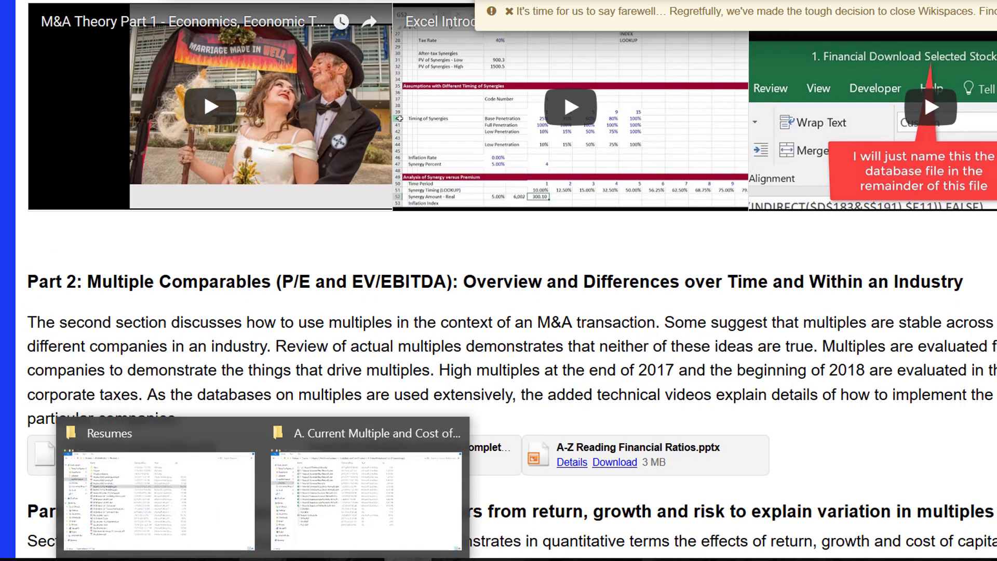
click(348, 502)
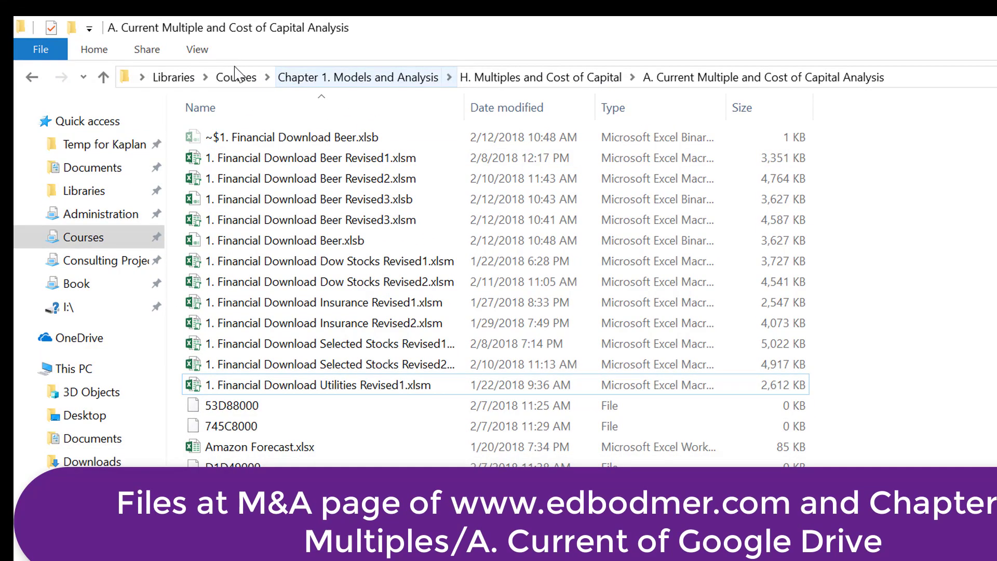
click(238, 78)
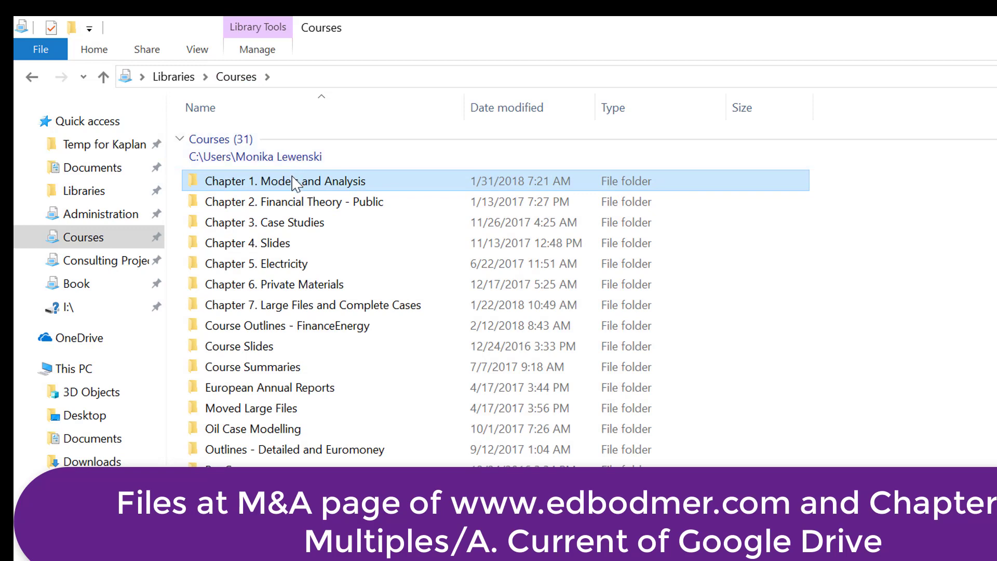
mouse_move(296, 183)
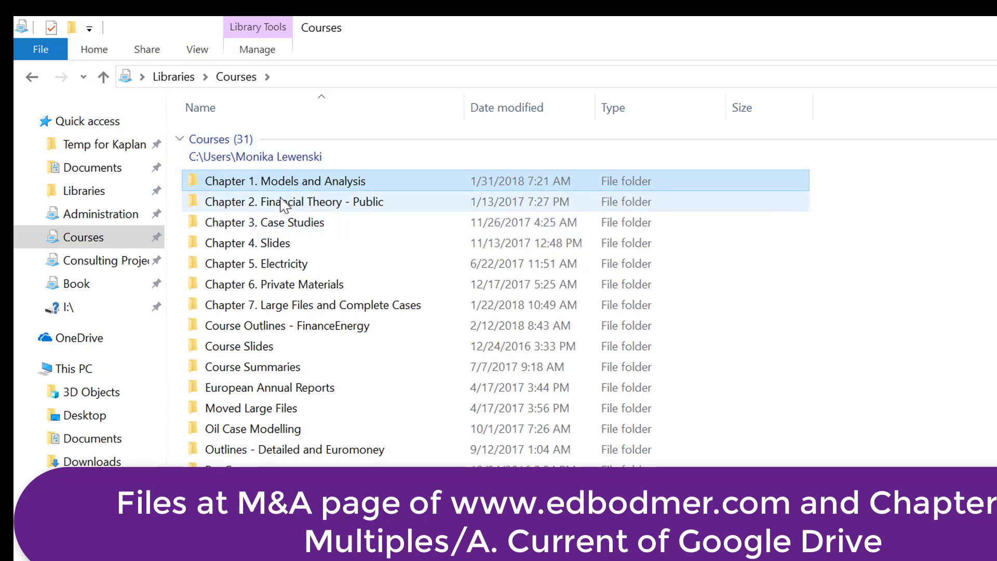
double_click(295, 186)
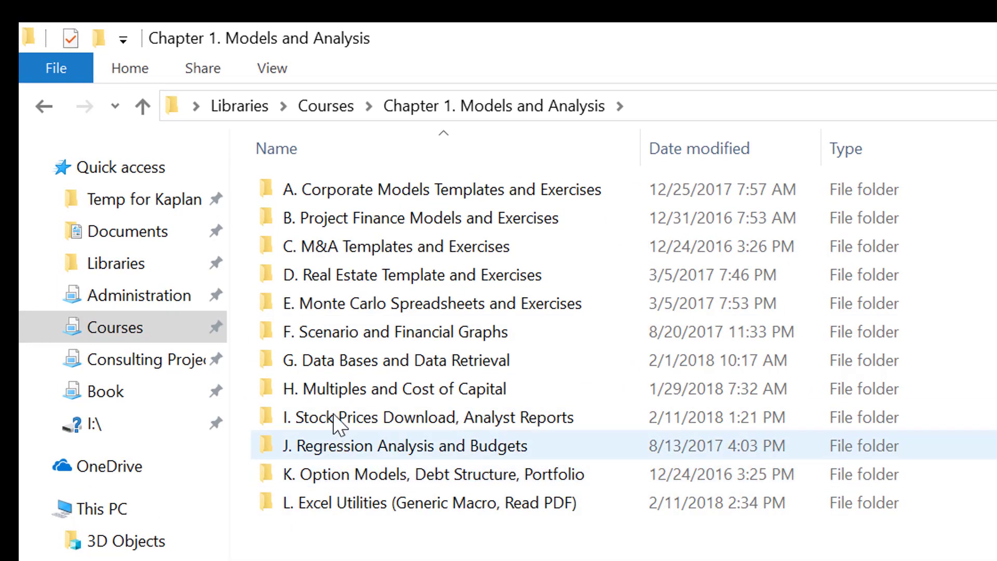
mouse_move(336, 396)
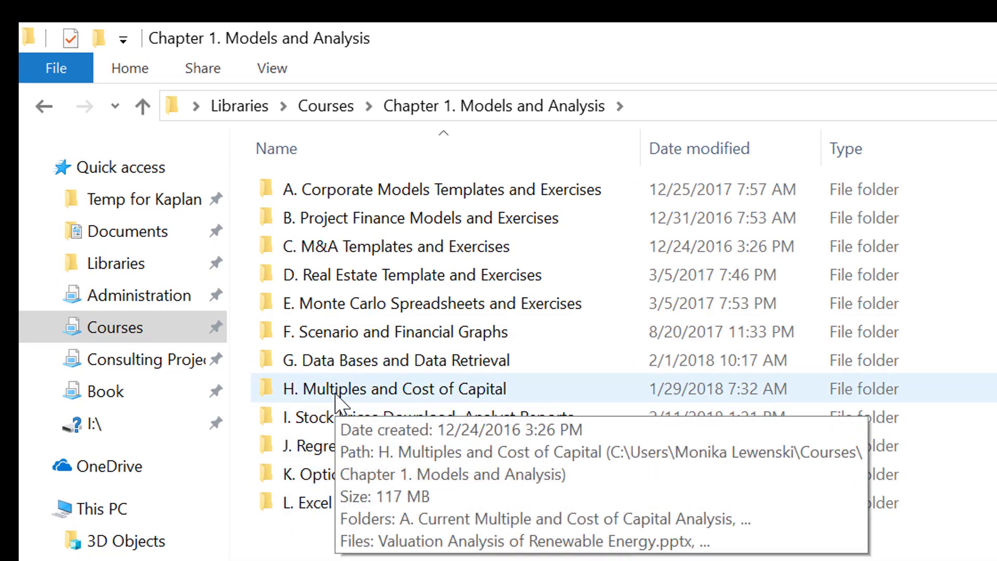
double_click(338, 398)
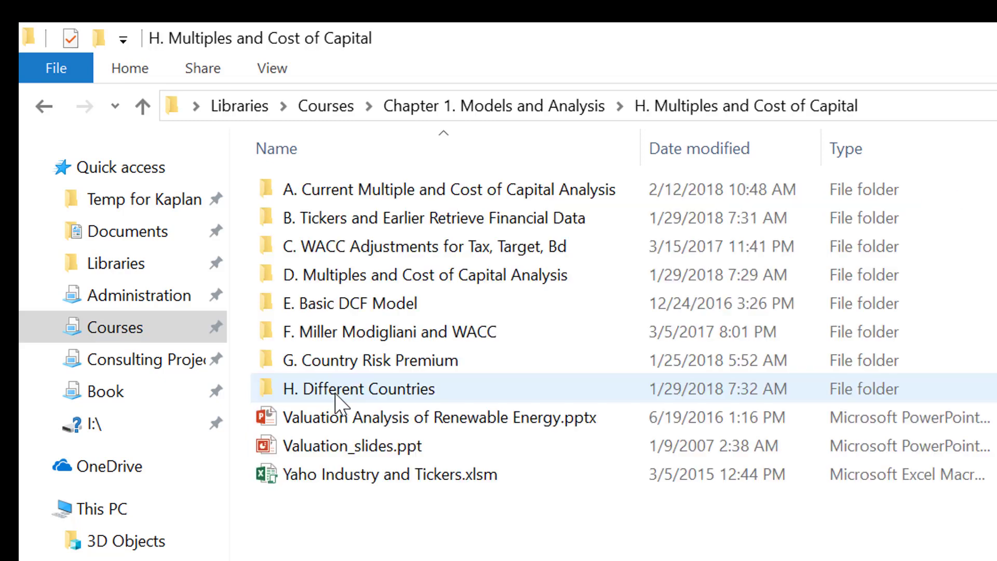
double_click(359, 193)
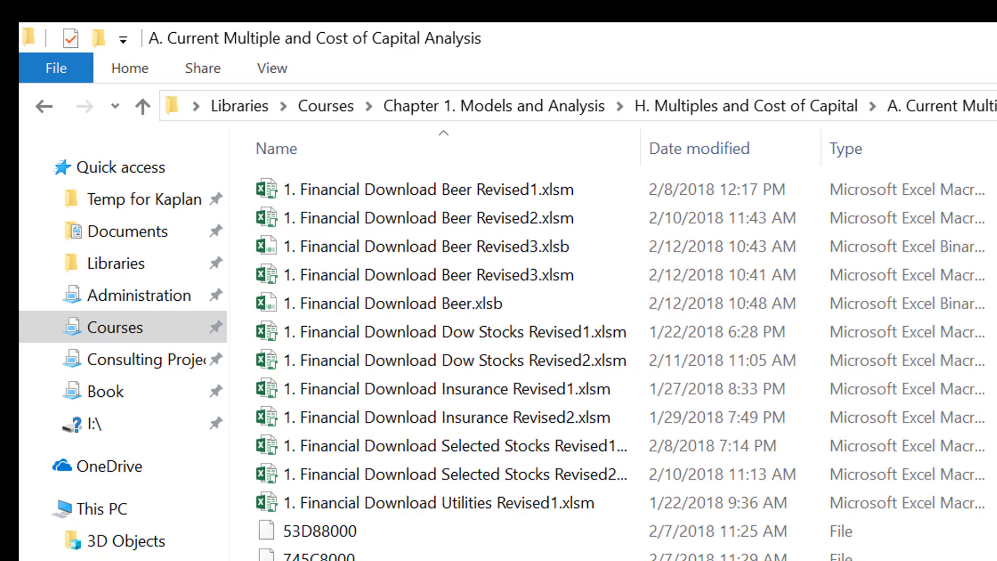
Check the M&A Exercises page in the browser again, and return to cell F10 of the Financial Download Beer.xlsb workbook in Excel
key(alt+Tab)
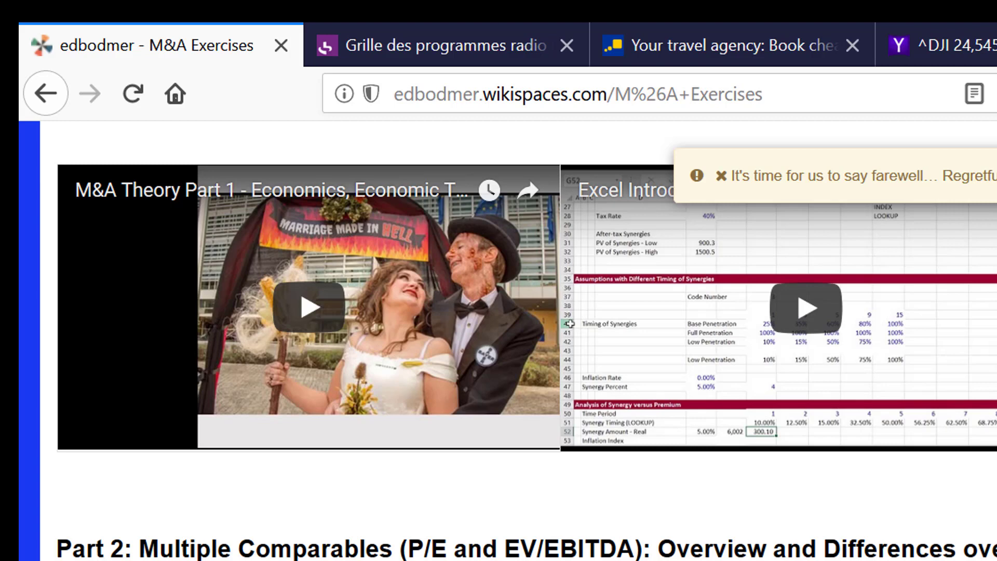
scroll(520, 338, down, 2)
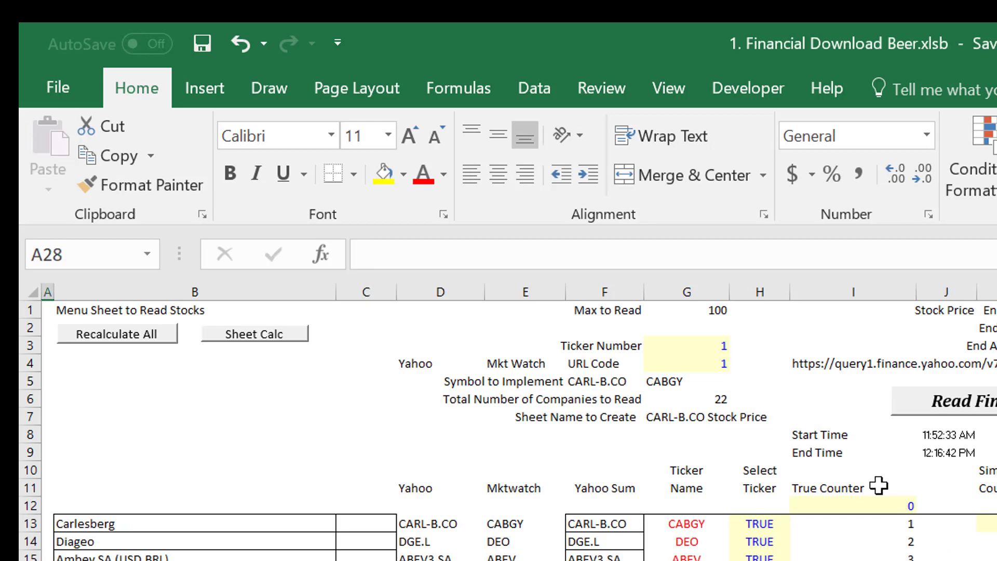
click(639, 464)
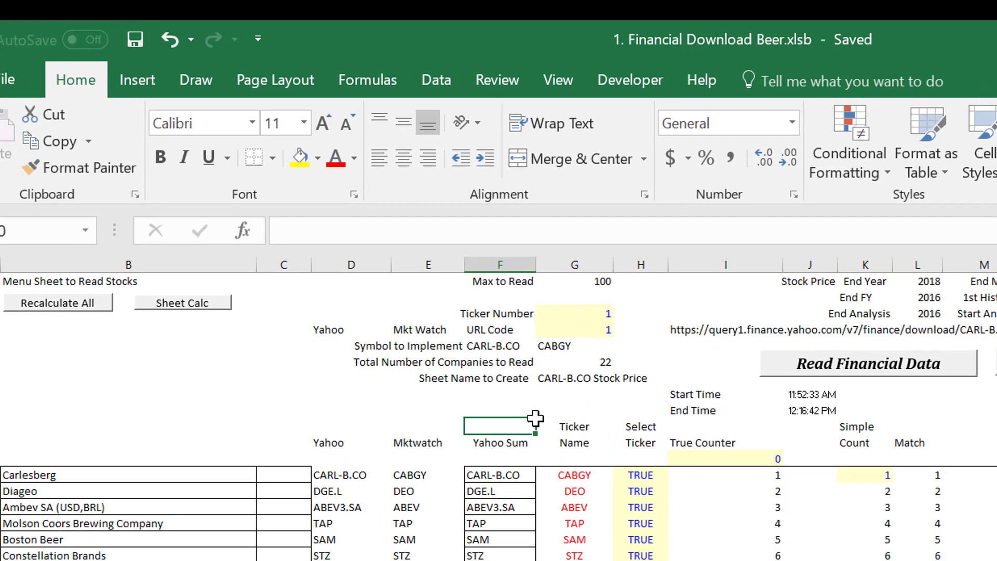
Glance at the ticker definitions section lower on the Menu Sheet and return to cell F10
key(Page_Down)
key(Page_Down)
key(Page_Down)
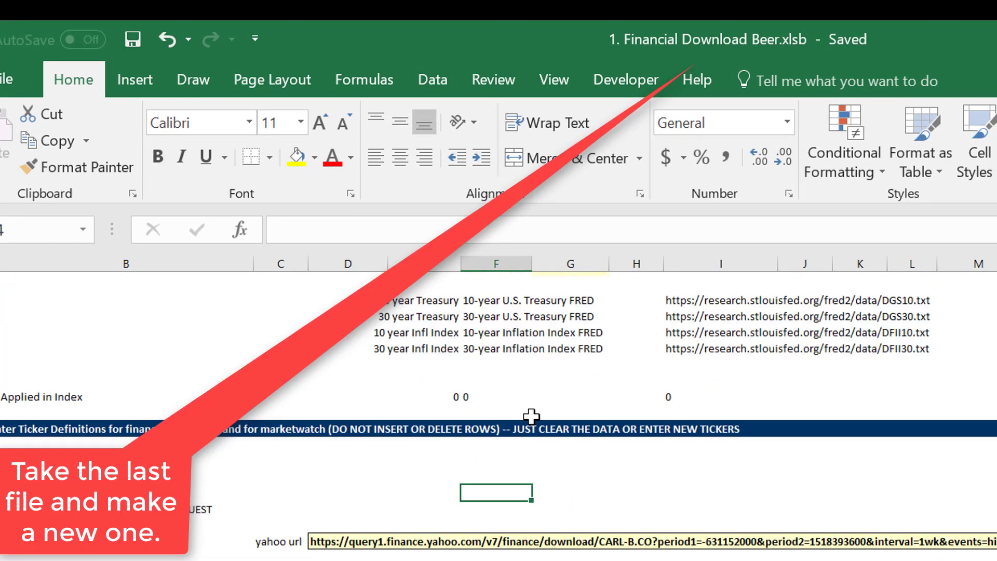
key(Page_Up)
key(Page_Up)
key(Page_Up)
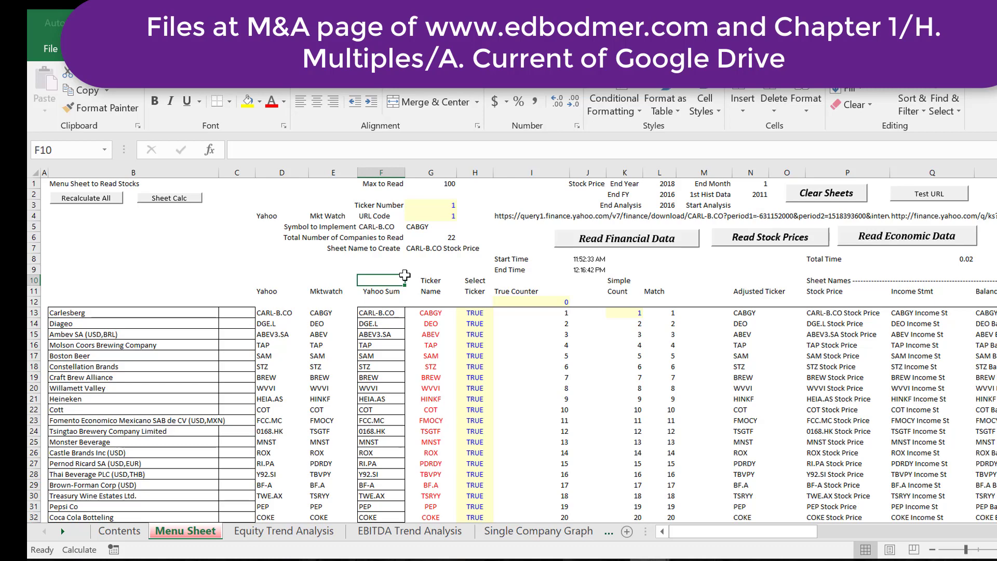
Examine the company ticker lists below the URL settings on the Menu Sheet, from Beer across to Renewable Companies
key(Page_Down)
key(Page_Down)
key(Page_Down)
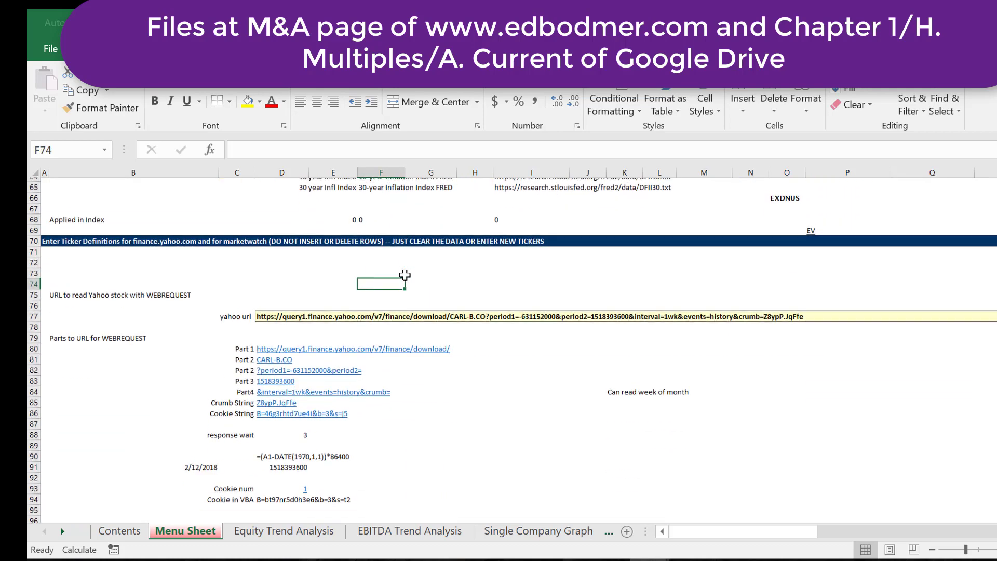
key(Right)
key(Right)
key(Right)
key(Right)
key(Right)
key(Right)
key(Right)
key(Right)
key(Right)
key(Right)
key(Right)
key(Right)
key(Right)
key(Right)
key(Right)
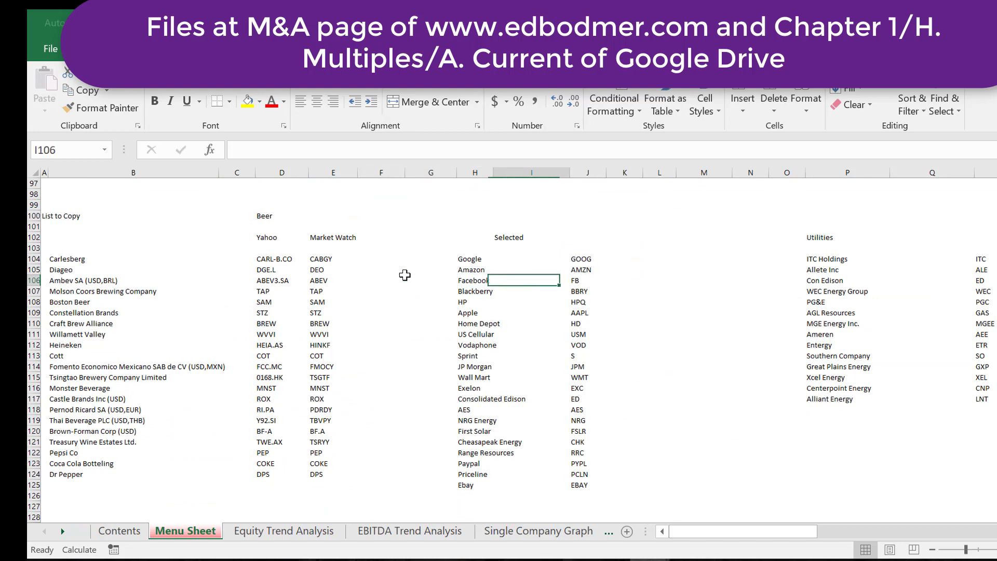
Select the 3M cell at the start of the Dow Stocks list
key(Left)
key(Left)
key(Left)
key(Left)
key(Left)
key(Left)
key(Left)
key(Left)
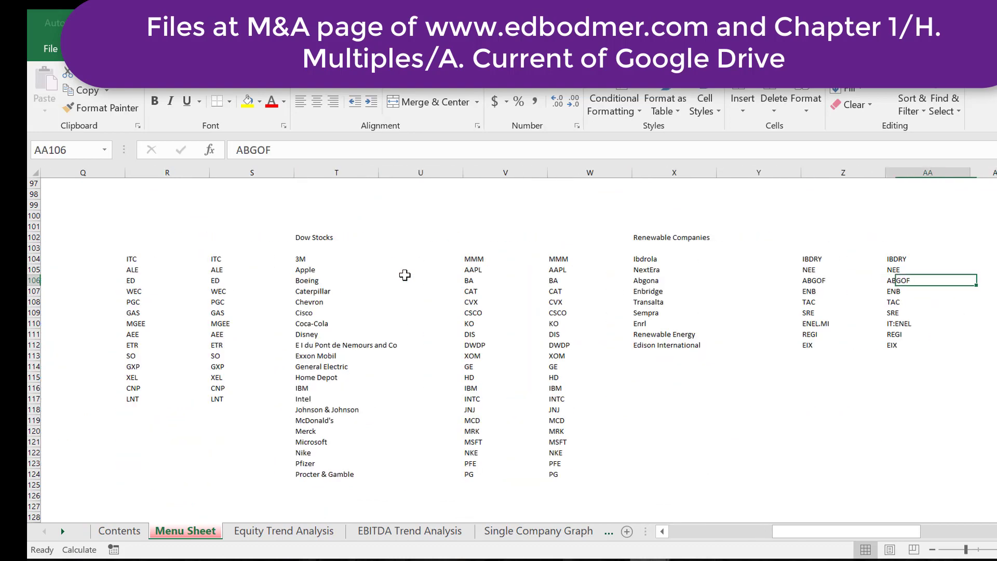
key(Up)
key(Up)
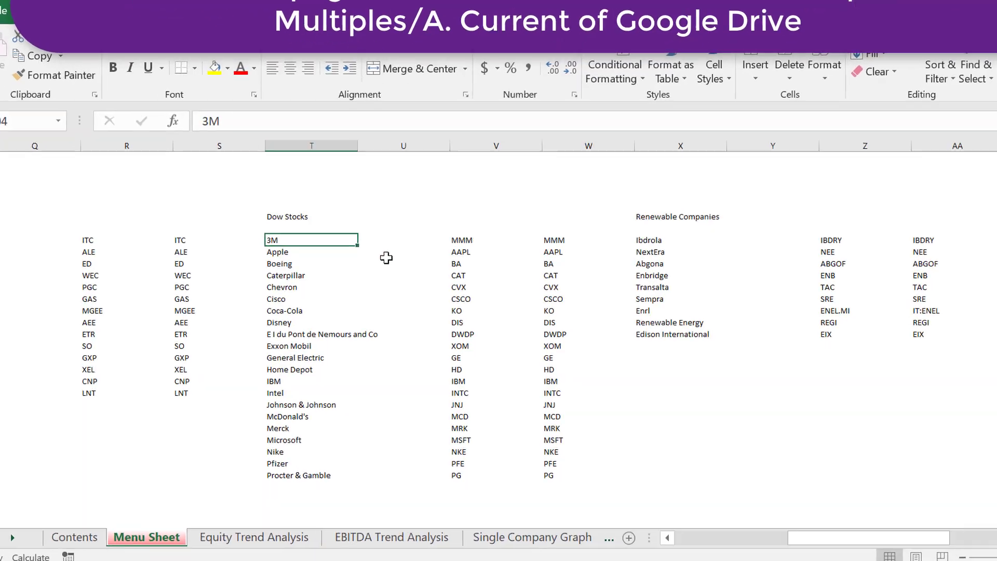
Examine the Dow Stocks company names and their two ticker columns, and return to the 3M cell at the start
key(shift+Right)
key(shift+Right)
key(shift+Right)
key(shift+Left)
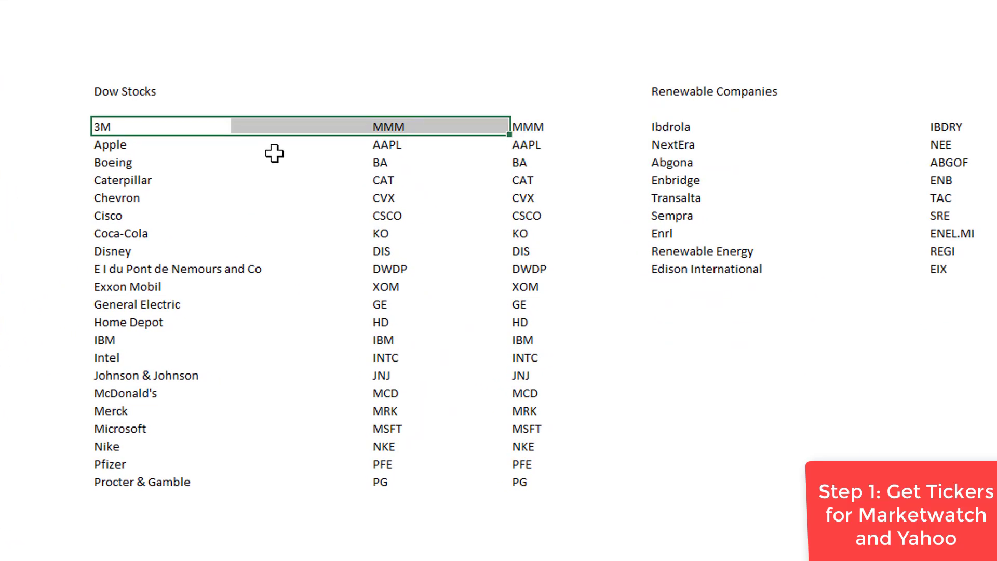
key(Left)
key(Right)
key(Right)
key(Up)
key(Up)
key(Down)
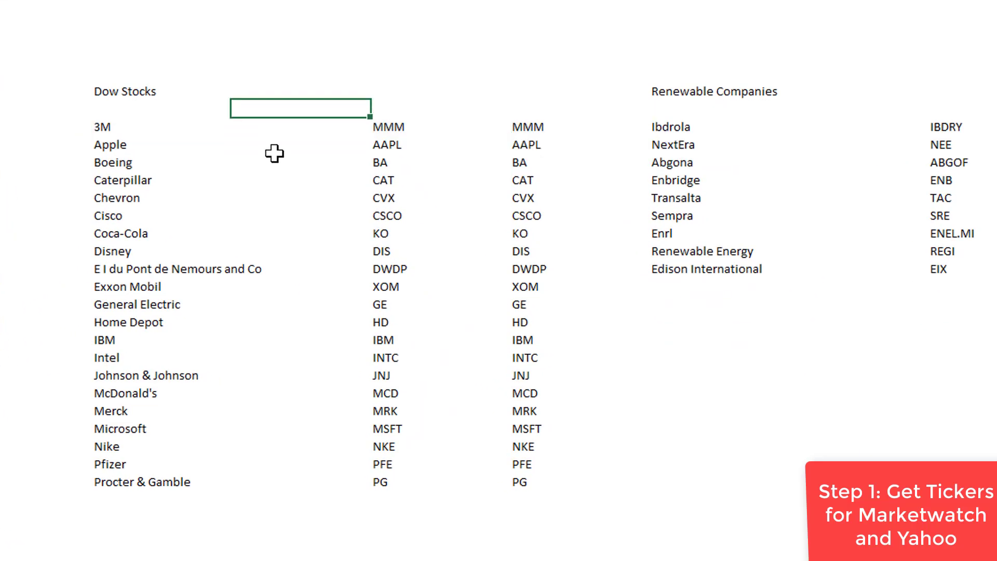
key(Down)
key(Down)
key(Down)
key(Down)
key(Down)
key(Down)
key(Down)
key(Down)
key(Down)
key(Down)
key(Down)
key(Down)
key(Down)
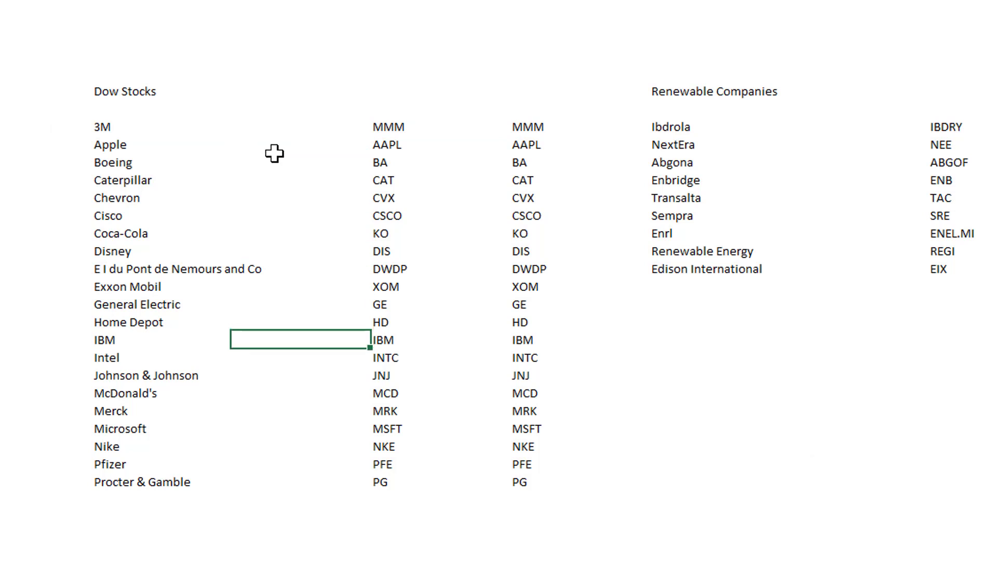
key(Up)
key(Left)
key(Up)
key(Up)
key(Up)
key(Up)
key(Up)
key(Up)
key(Up)
key(Up)
key(Up)
key(Up)
key(Up)
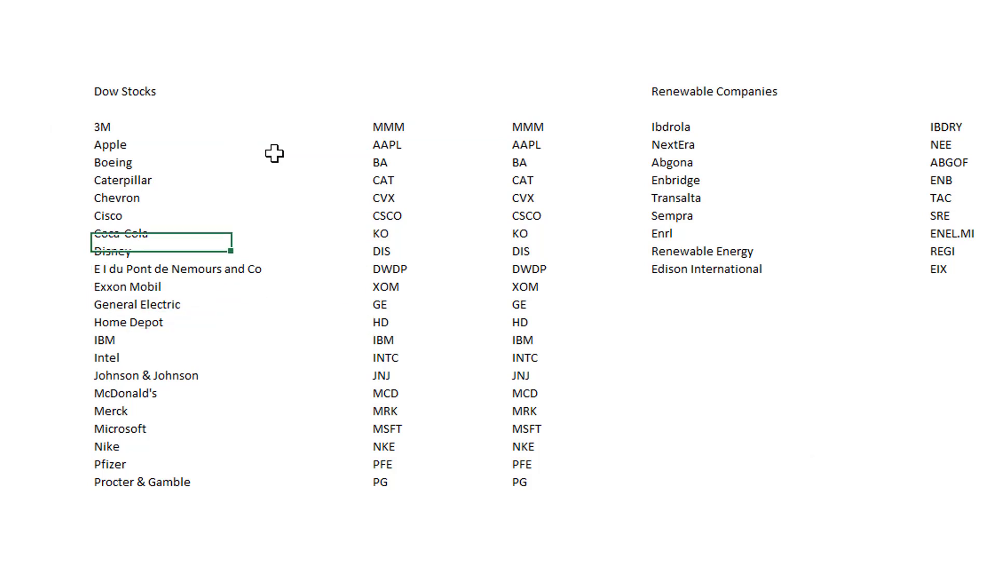
Copy the Dow Stocks names and tickers from 3M through Procter & Gamble and paste them as values starting at cell B13
key(shift+Right)
key(shift+Right)
key(shift+Right)
key(shift+Down)
key(shift+Down)
key(shift+Down)
key(shift+Down)
key(shift+Down)
key(shift+Down)
key(shift+Down)
key(shift+Down)
key(shift+Down)
key(shift+Down)
key(shift+Down)
key(shift+Down)
key(shift+Down)
key(shift+Down)
key(shift+Down)
key(shift+Down)
key(shift+Down)
key(shift+Down)
key(shift+Down)
key(shift+Down)
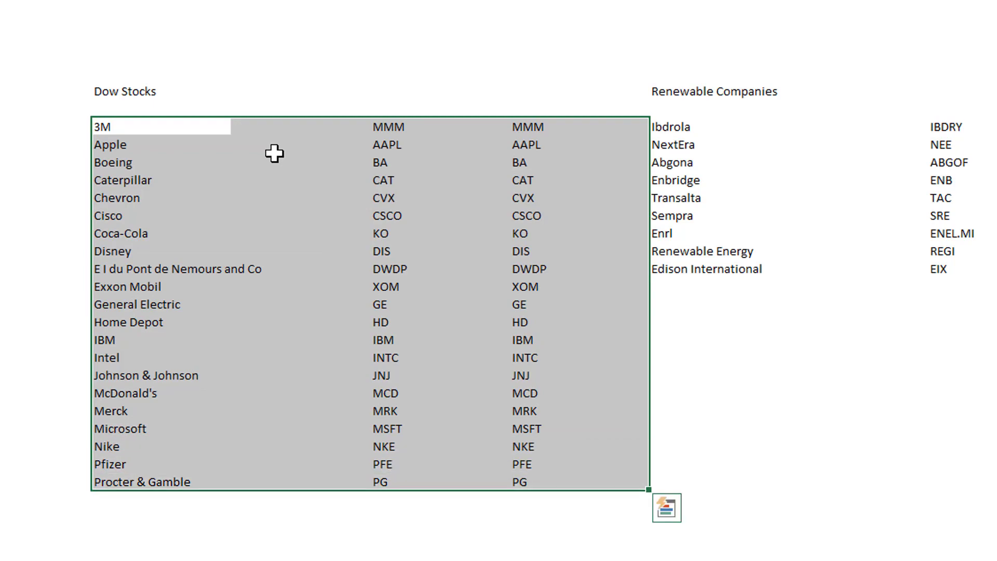
key(ctrl+c)
key(ctrl+Page_Down)
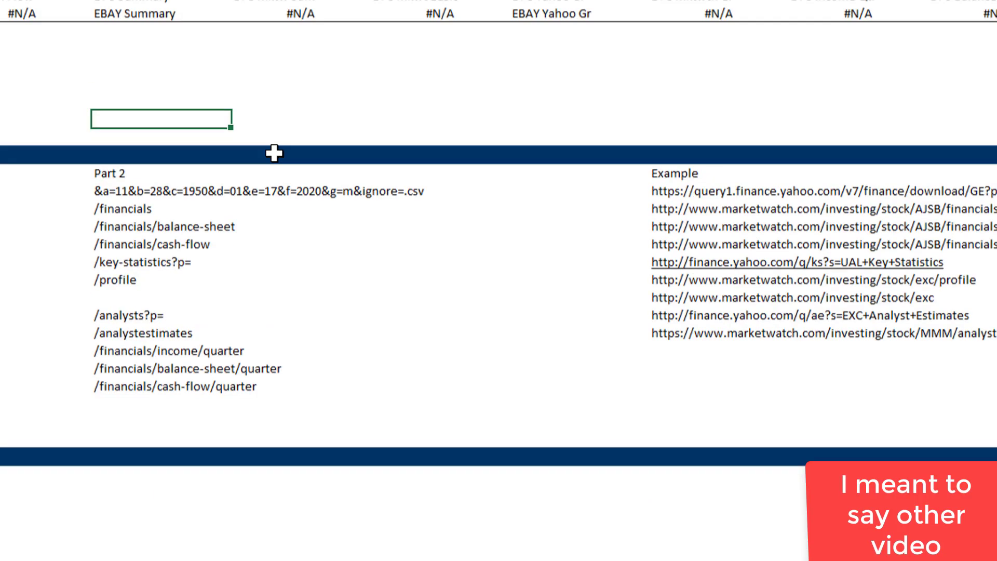
scroll(274, 153, up, 10)
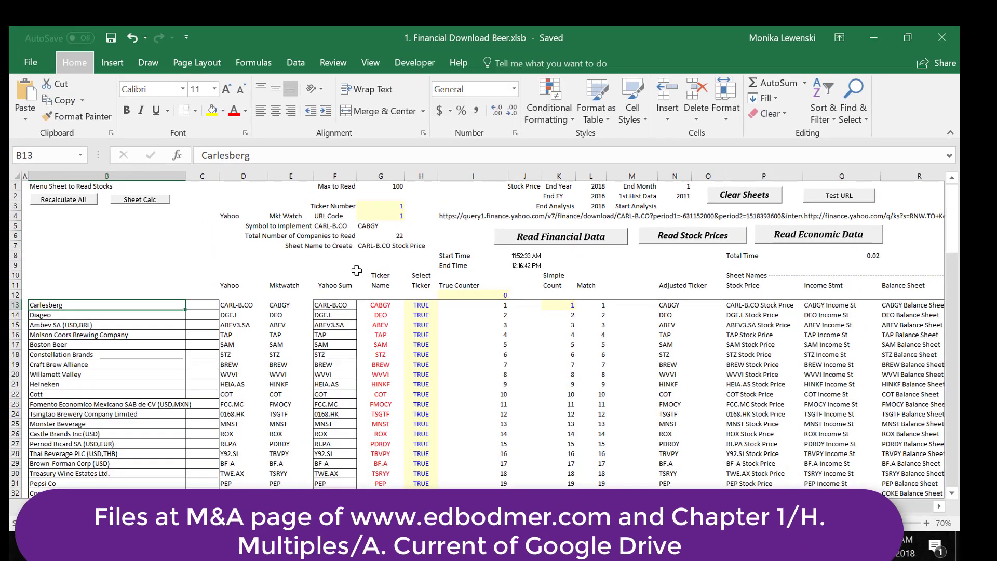
key(ctrl+alt+v)
key(v)
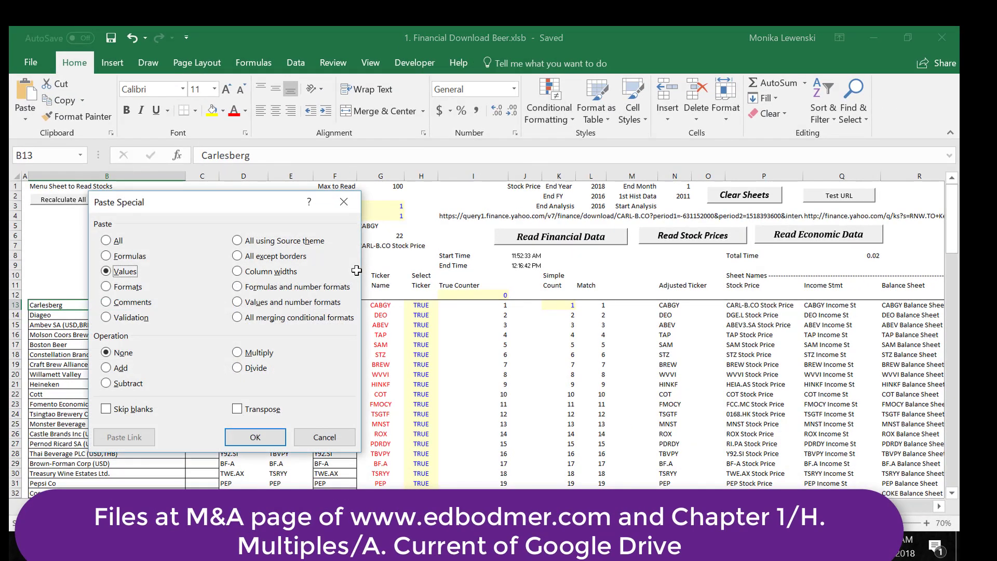
key(Return)
Check the first pasted Yahoo ticker and the Yahoo Sum formula in F13, and show the data import commands
key(Right)
key(Right)
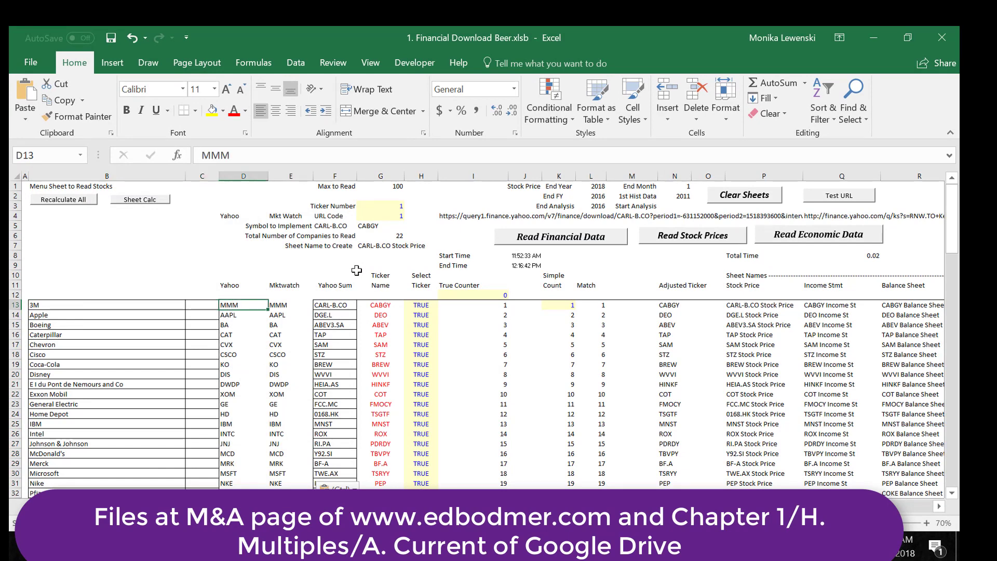
key(Right)
key(Right)
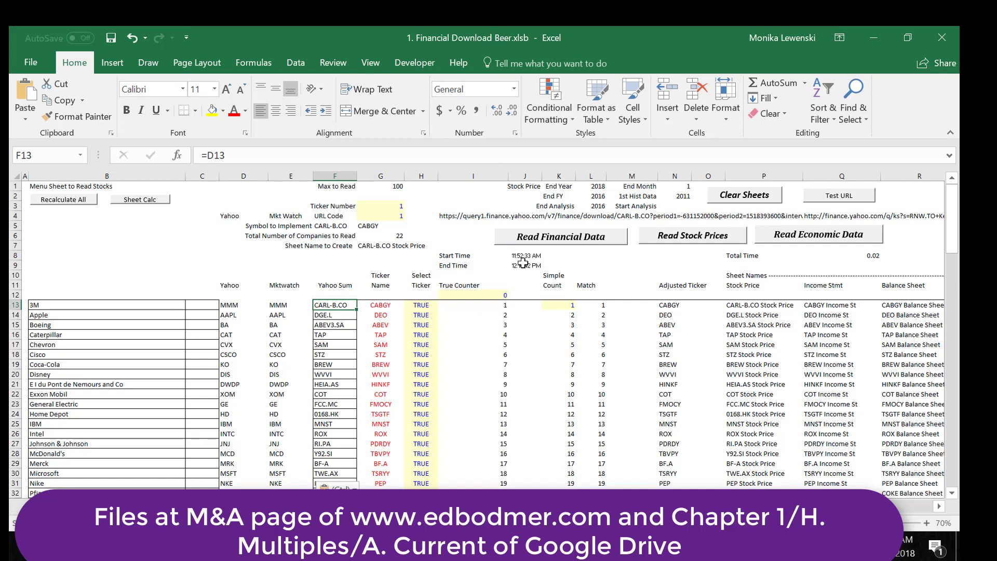
click(298, 65)
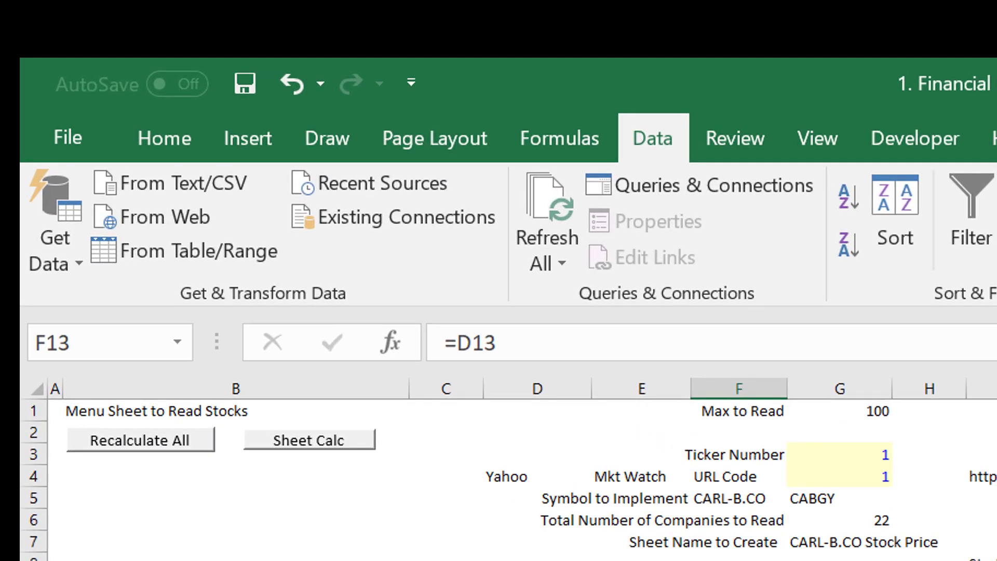
click(739, 560)
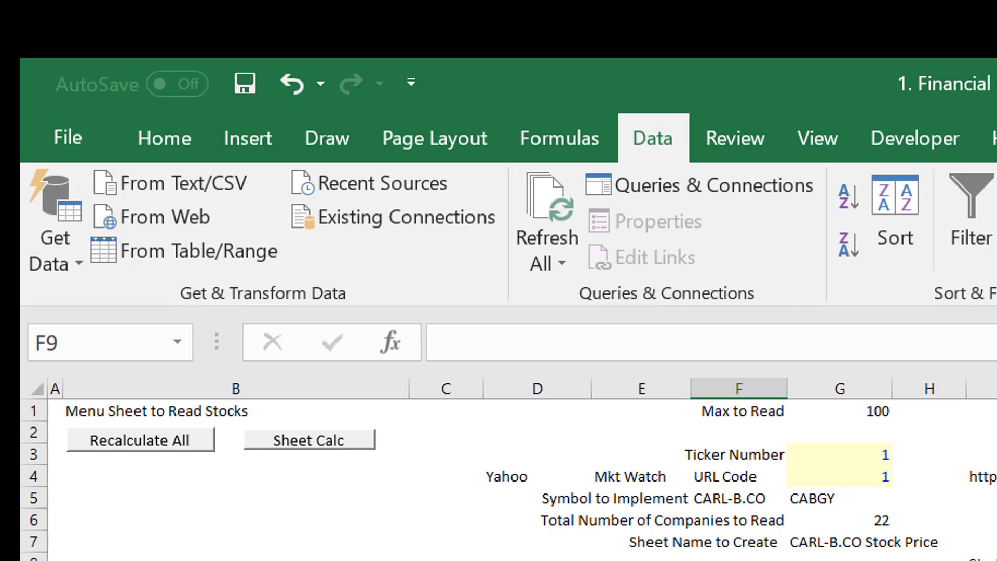
Examine the generated sheet names for each company in rows 13 to 34, from the Stock Price column through the quarterly cash flow column
key(Right)
key(Right)
key(Right)
key(Right)
key(Right)
key(Down)
key(Down)
key(Down)
key(Right)
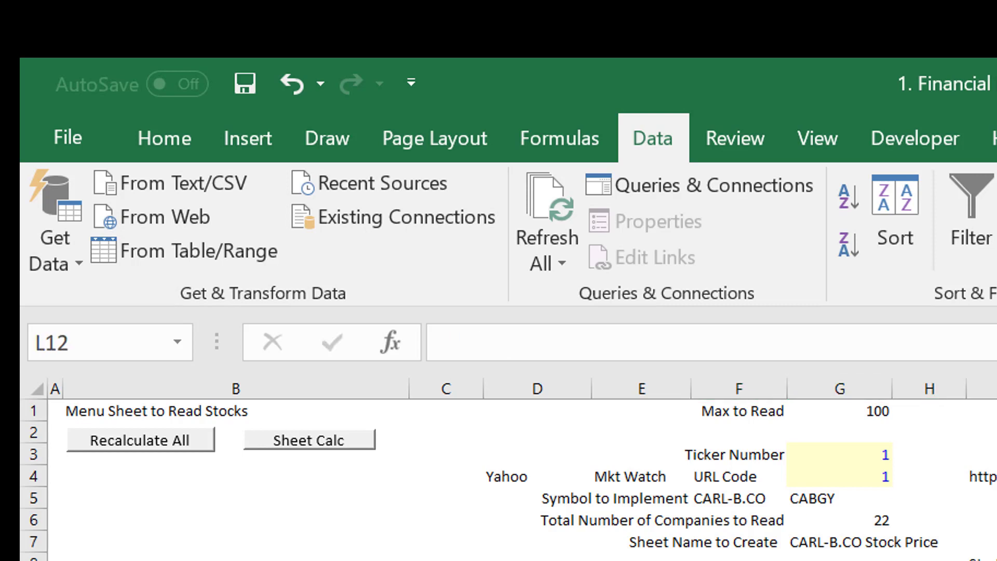
key(Right)
key(Down)
key(Right)
key(Right)
key(Right)
key(shift+Right)
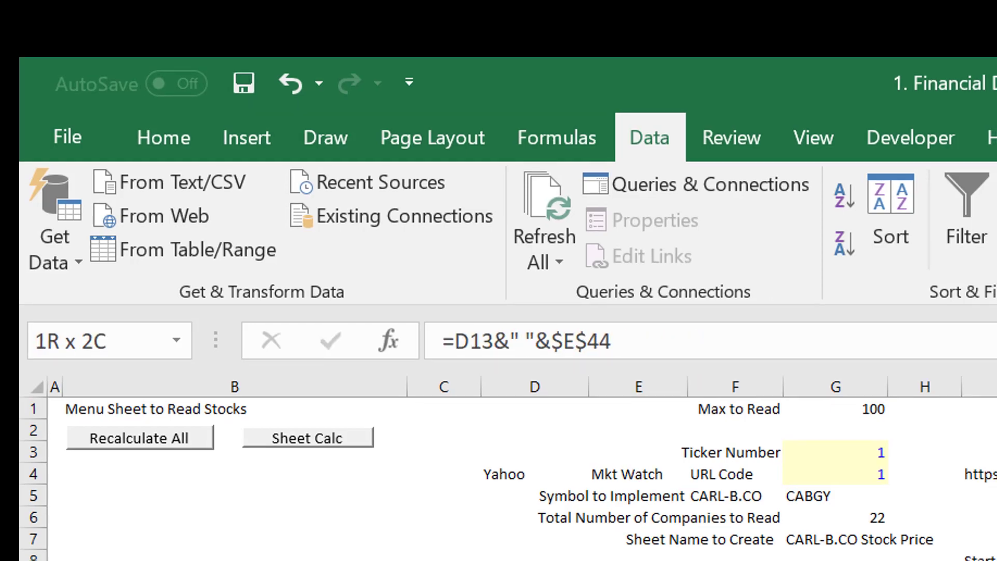
key(shift+Right)
key(shift+Right)
key(shift+Right)
key(shift+Right)
key(shift+Right)
key(shift+Right)
key(shift+Right)
key(shift+Right)
key(shift+Right)
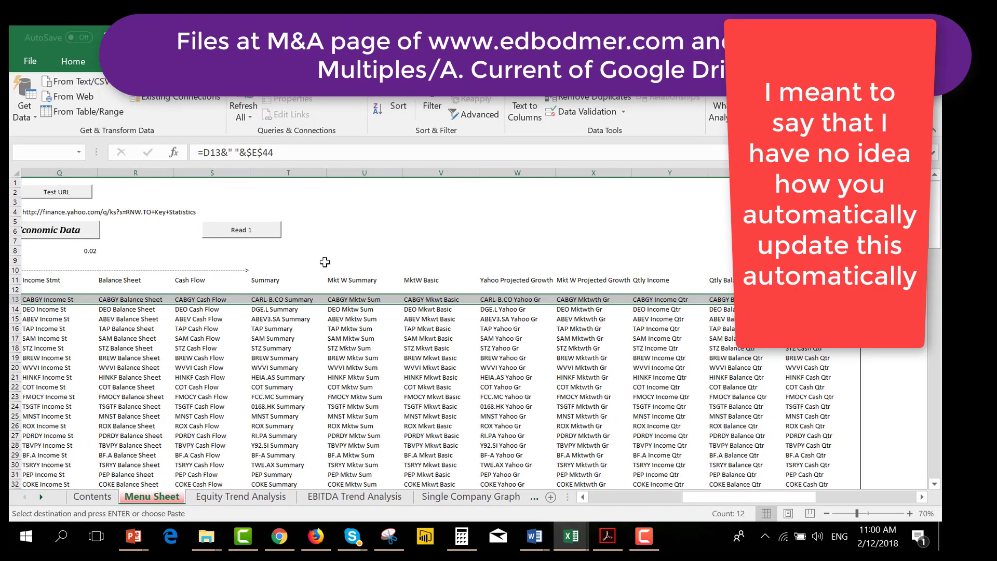
key(shift+Down)
key(shift+Down)
key(shift+Down)
key(shift+Down)
key(shift+Down)
key(shift+Down)
key(shift+Down)
key(shift+Down)
key(shift+Down)
key(shift+Down)
key(shift+Down)
key(shift+Down)
key(shift+Down)
key(shift+Down)
key(shift+Down)
key(shift+Down)
key(shift+Down)
key(shift+Down)
key(shift+Down)
key(shift+Down)
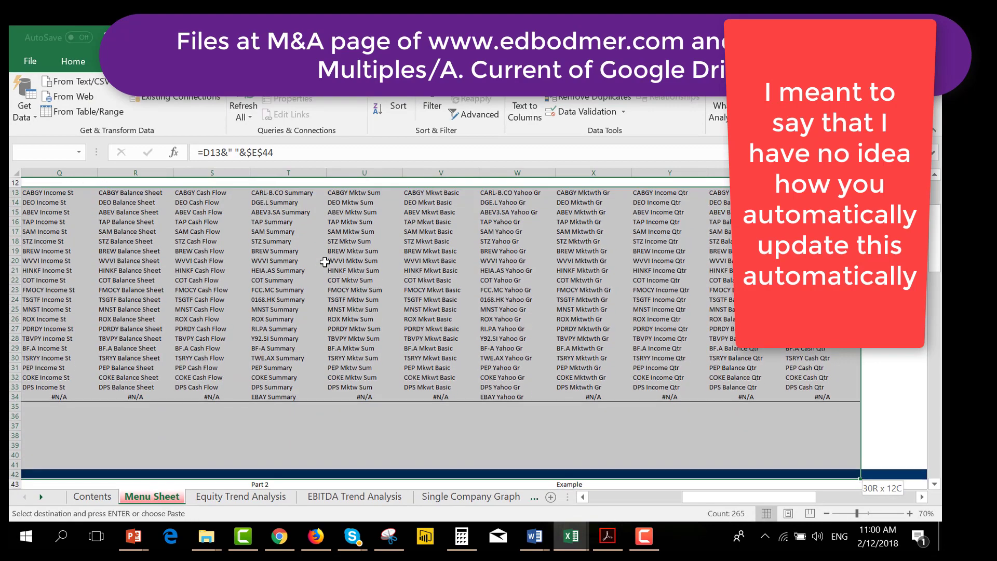
key(shift+Up)
key(shift+Up)
key(shift+Up)
key(shift+Up)
key(shift+Up)
key(shift+Up)
key(shift+Up)
key(shift+Up)
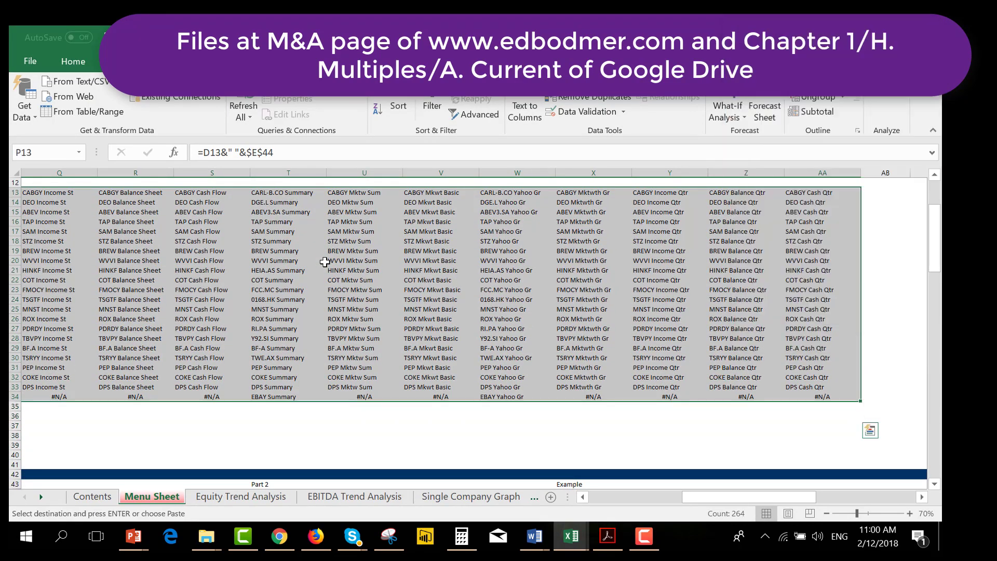
Go back to cell A1 and recalculate the Menu Sheet so its tickers and sheet names pick up the Dow stocks
key(Left)
key(Left)
key(Left)
key(Left)
key(Left)
key(Left)
key(Left)
key(Left)
key(Left)
key(Left)
key(Left)
key(Left)
key(Left)
key(Left)
key(Left)
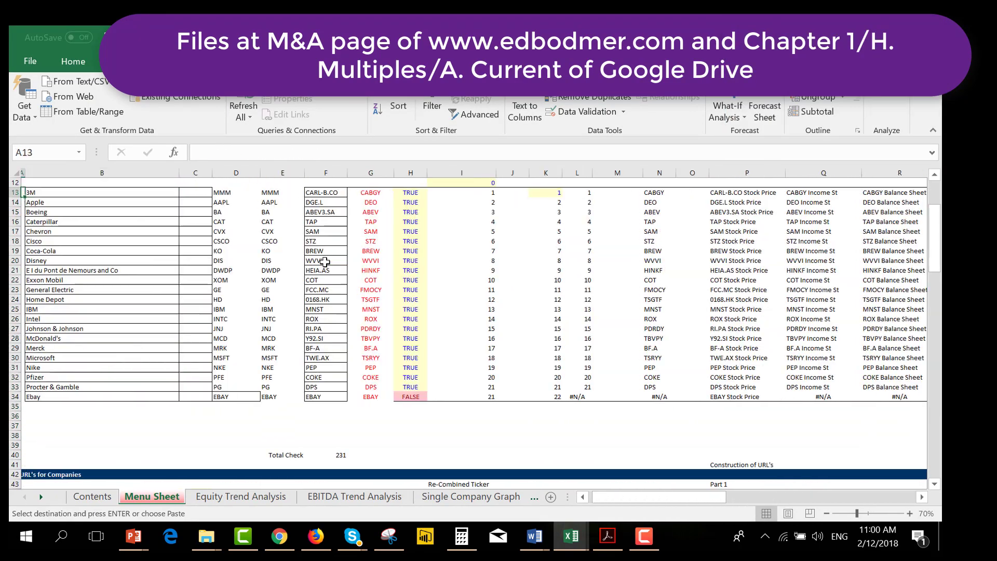
key(ctrl+v)
key(Up)
key(Up)
key(Up)
key(Up)
key(Up)
key(Up)
key(Up)
key(Up)
key(Up)
key(Up)
key(Up)
key(Up)
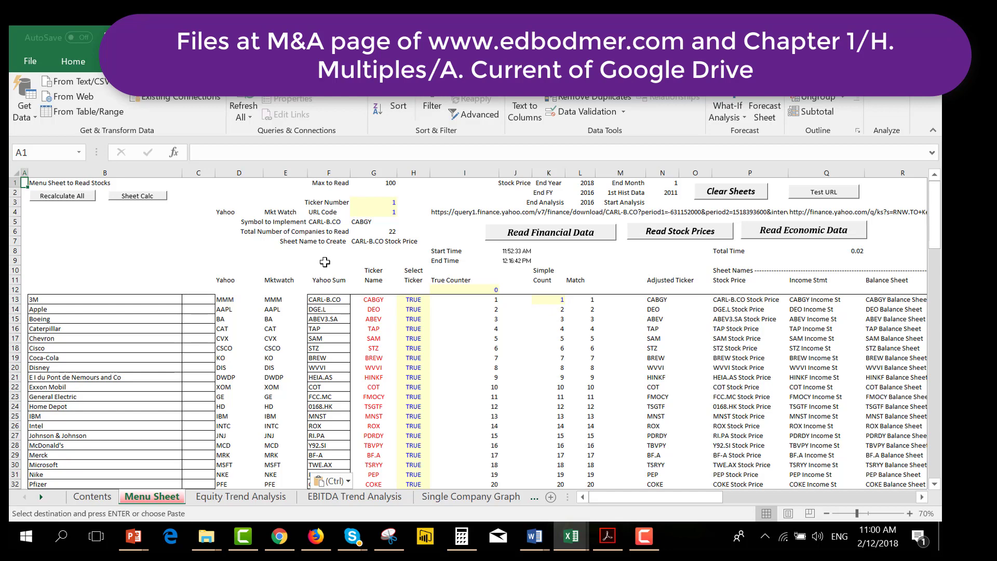
key(ctrl+z)
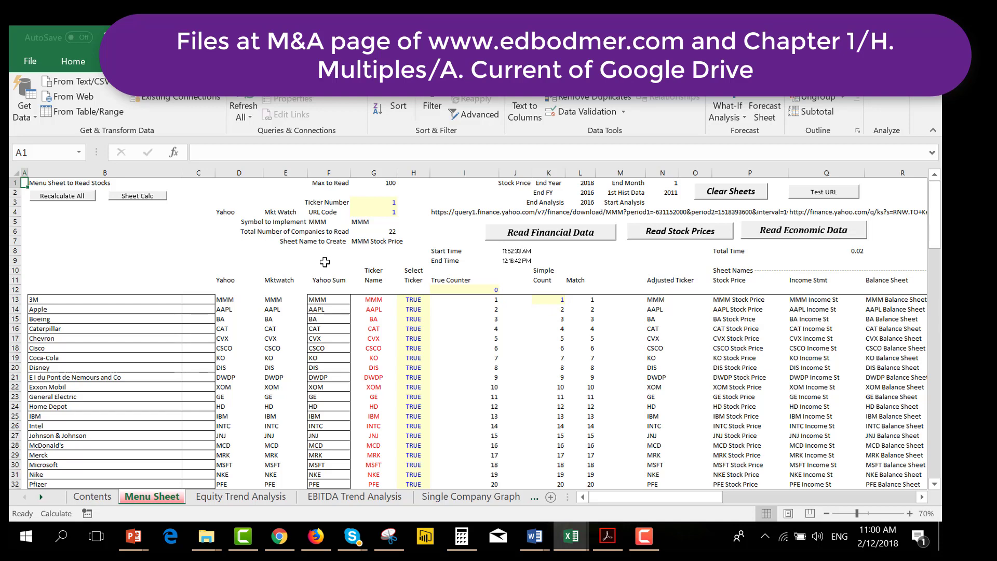
Save the workbook as a new binary workbook named 1. Financial Download Dow Stocks.xlsb
key(F12)
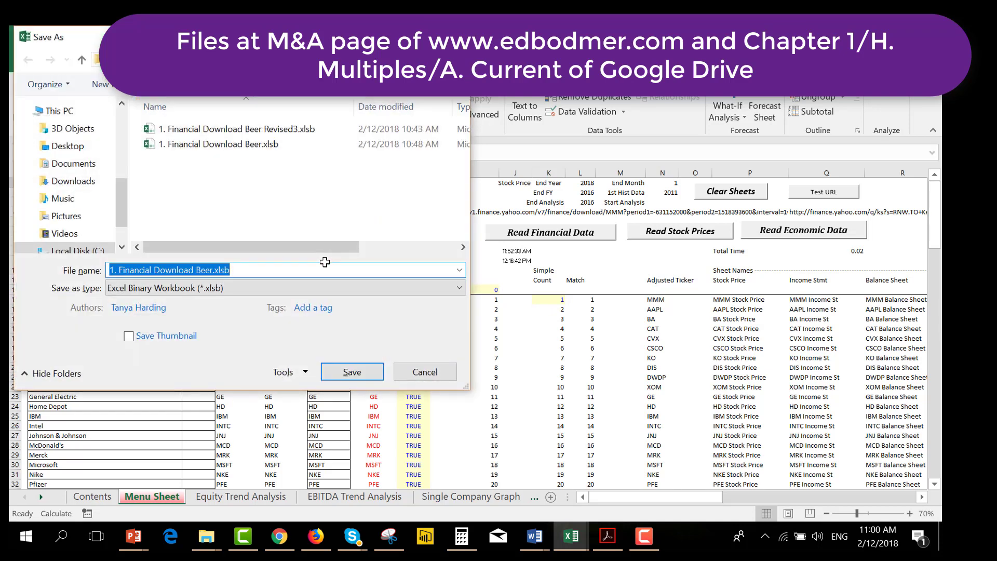
key(Right)
key(Left)
key(Left)
key(Left)
key(Left)
key(Left)
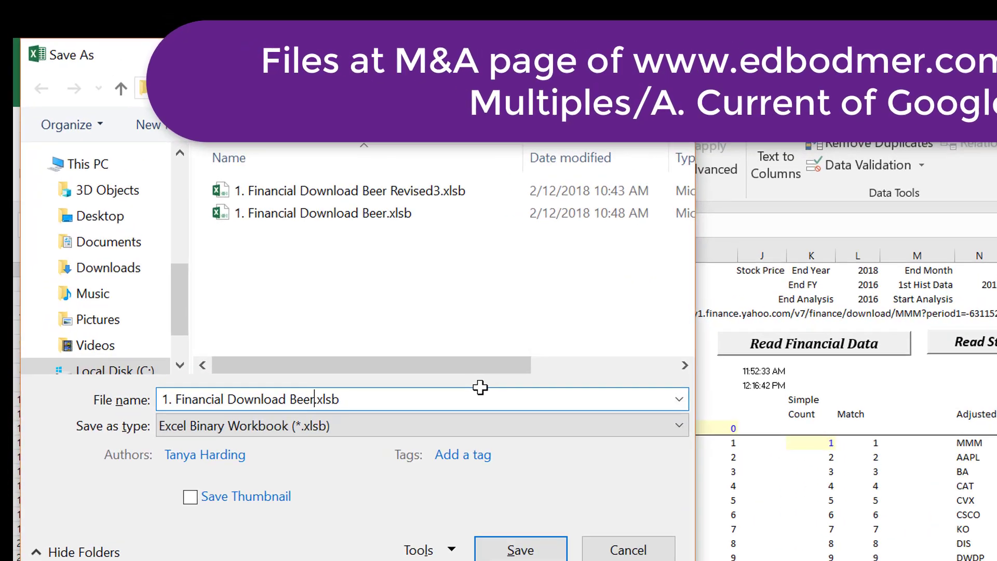
key(BackSpace)
key(BackSpace)
key(BackSpace)
key(BackSpace)
text(Do)
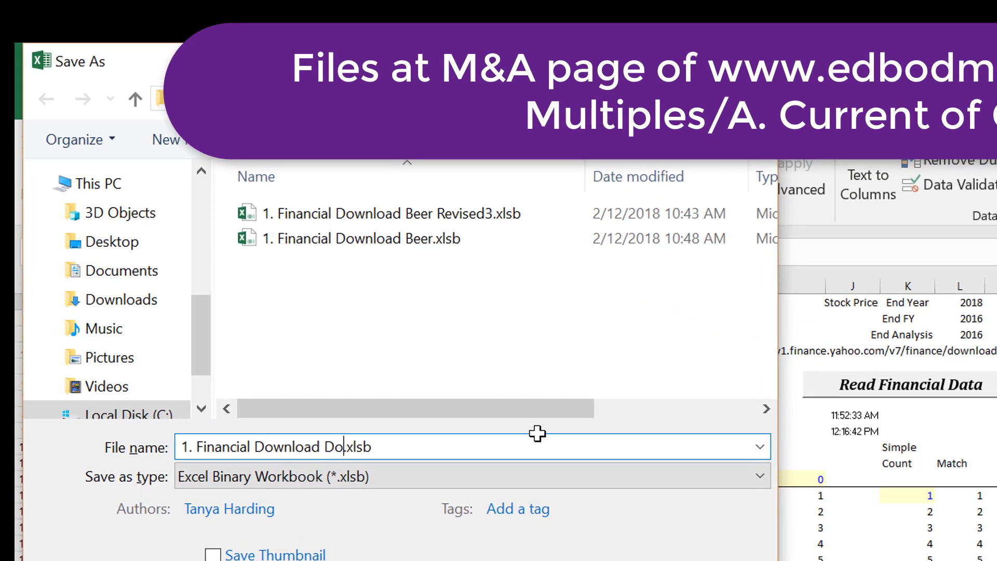
text(w Stock)
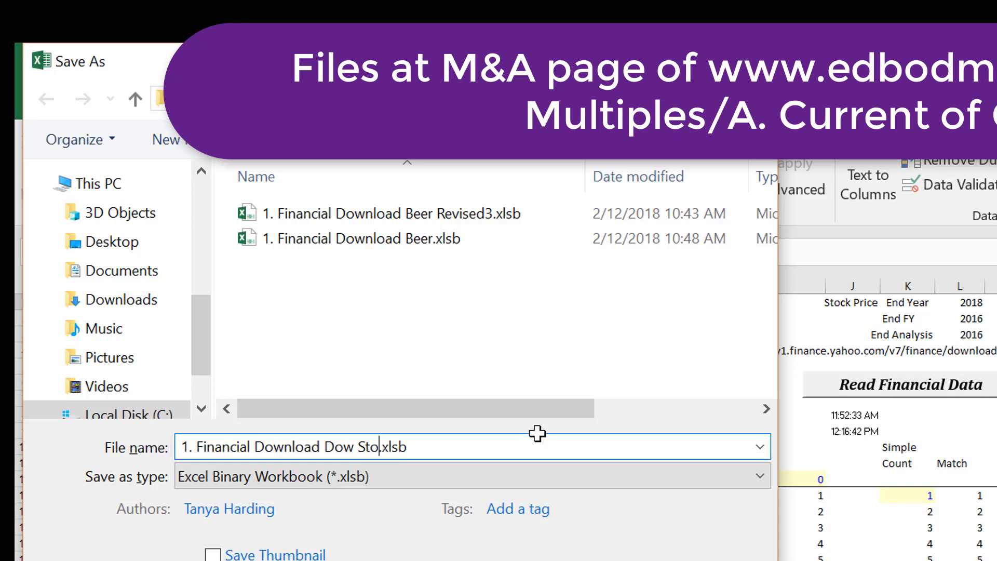
text(s)
key(Return)
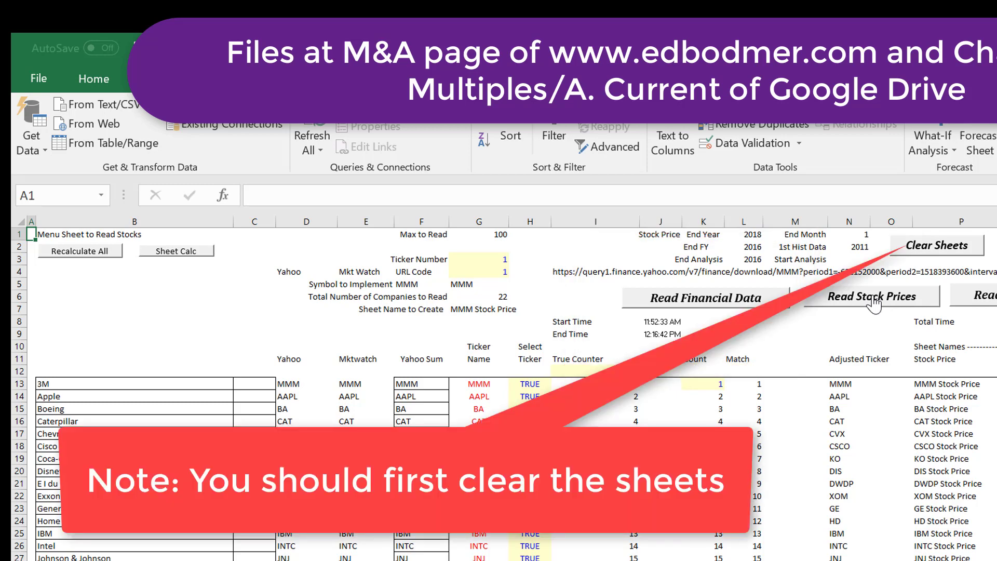
Run the reading of stock prices for the Dow tickers on the Menu Sheet
click(874, 297)
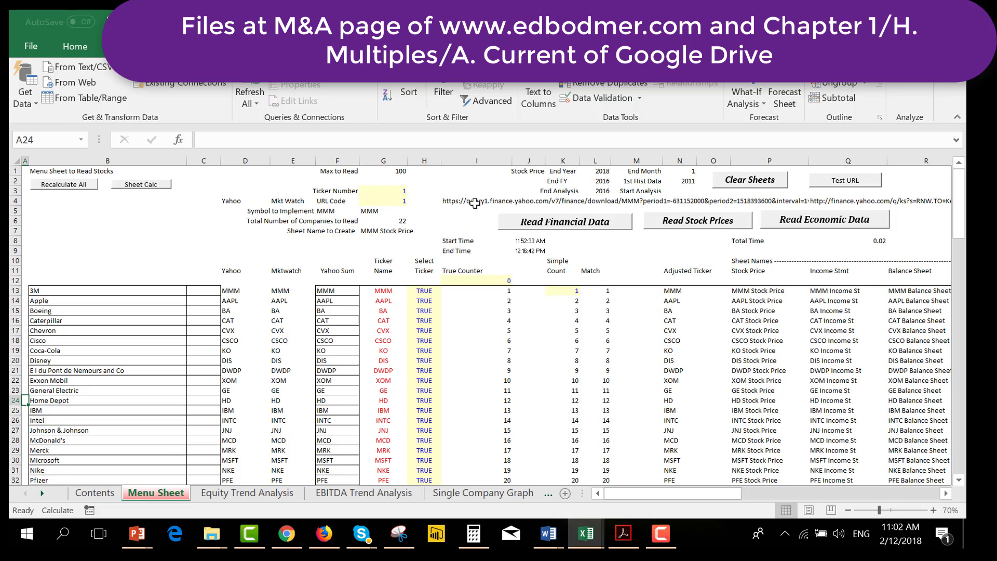
Set both the End FY and End Analysis years on the Menu Sheet to 2017
click(477, 184)
key(Right)
key(Right)
key(Right)
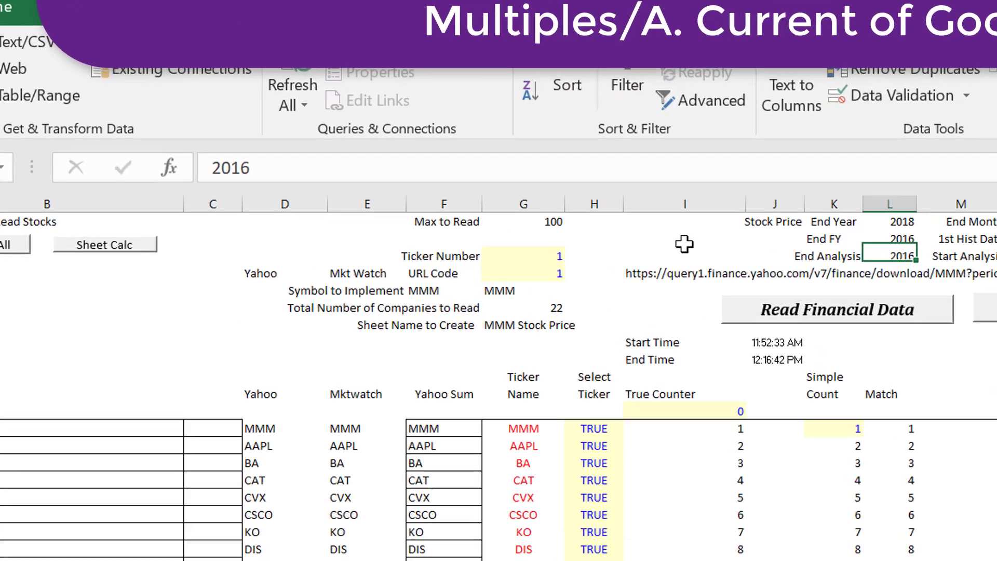
key(Up)
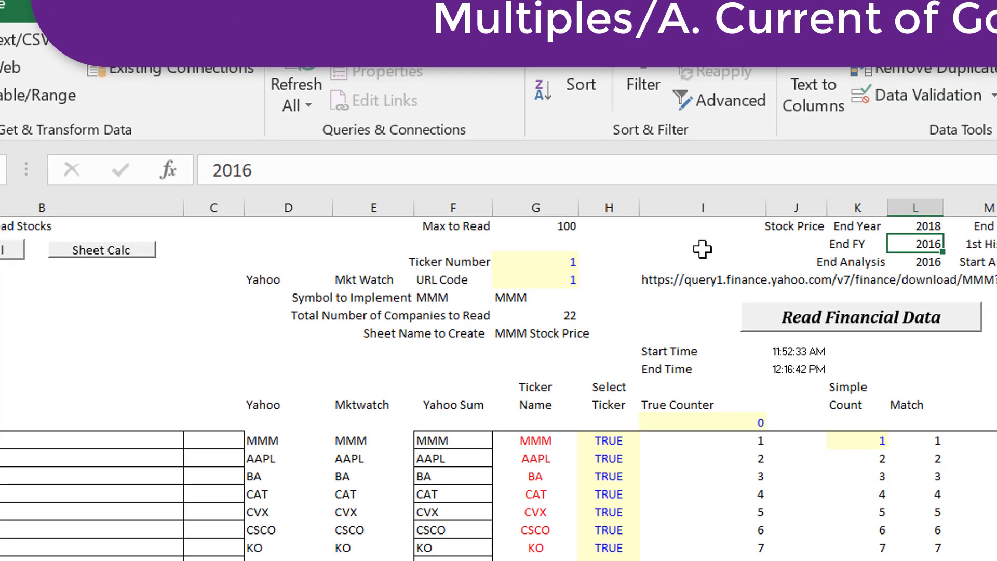
key(Down)
key(Up)
text(211)
key(BackSpace)
key(BackSpace)
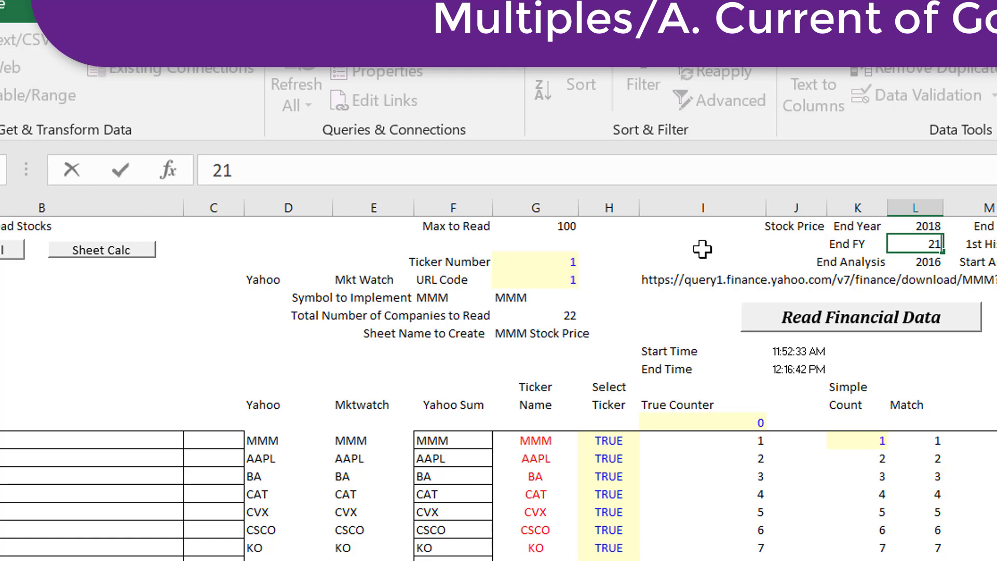
text(017)
key(Return)
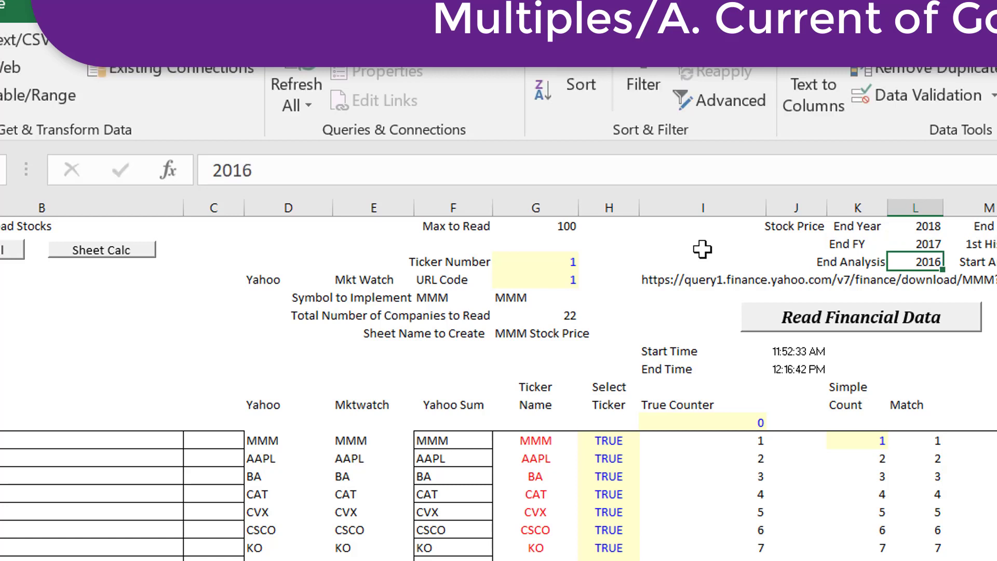
text(2017)
key(Return)
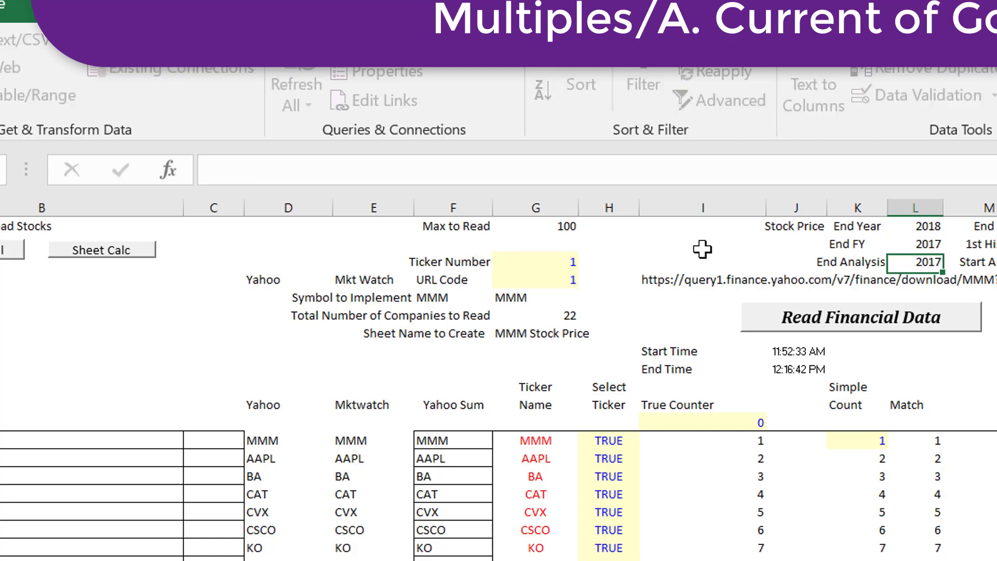
key(Up)
key(Up)
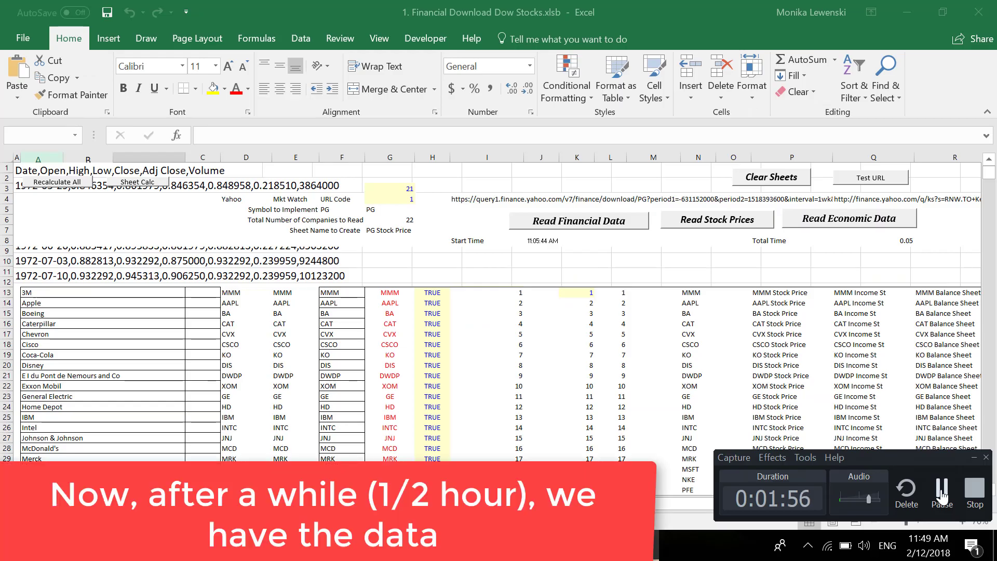
Read in the economic data from the Menu Sheet and recalculate the whole workbook
click(942, 496)
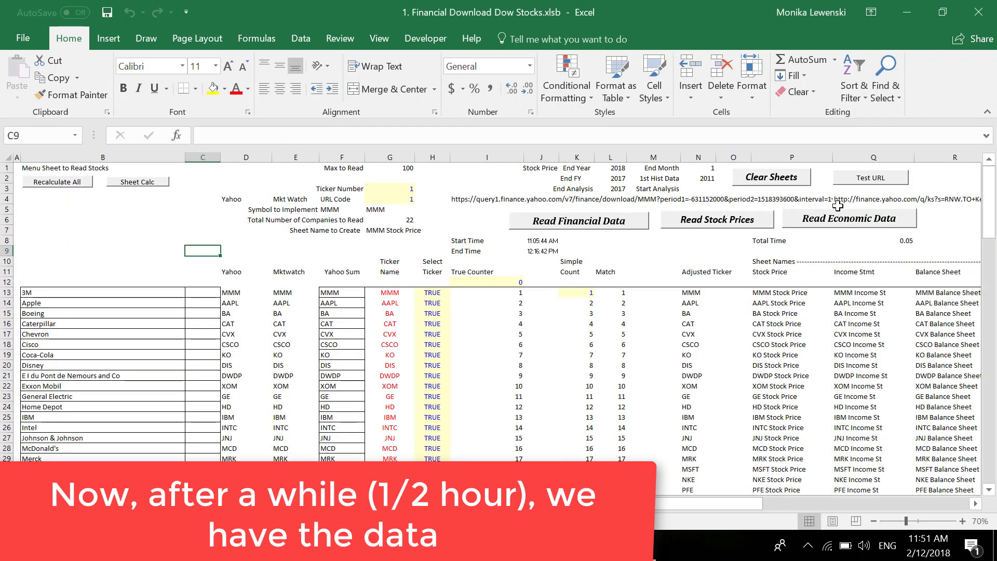
click(835, 220)
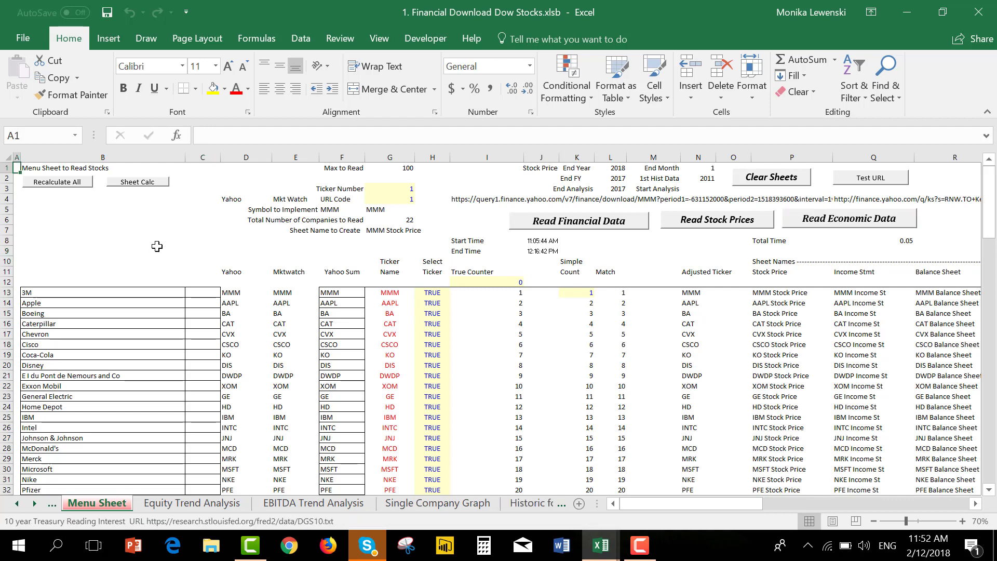
click(169, 241)
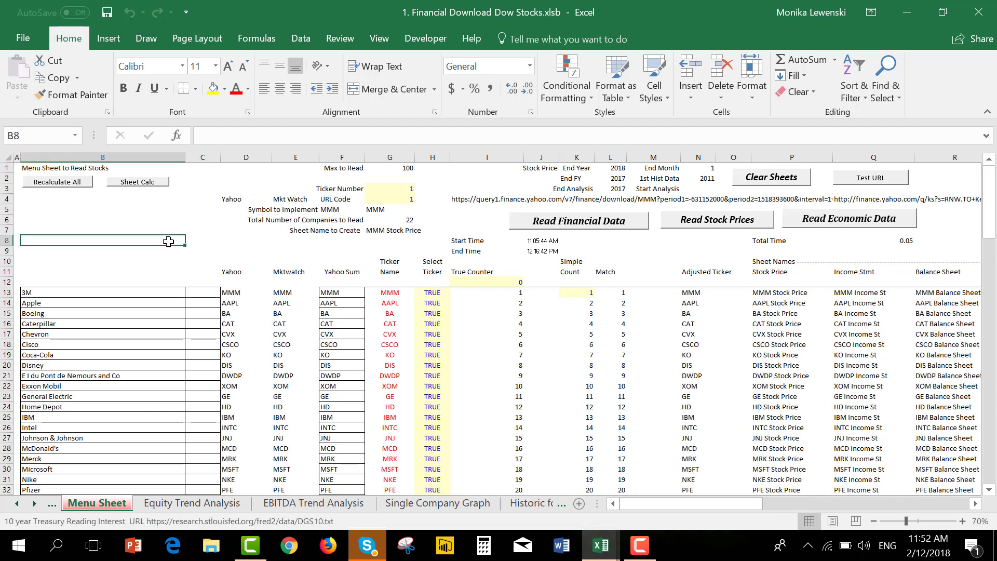
click(47, 189)
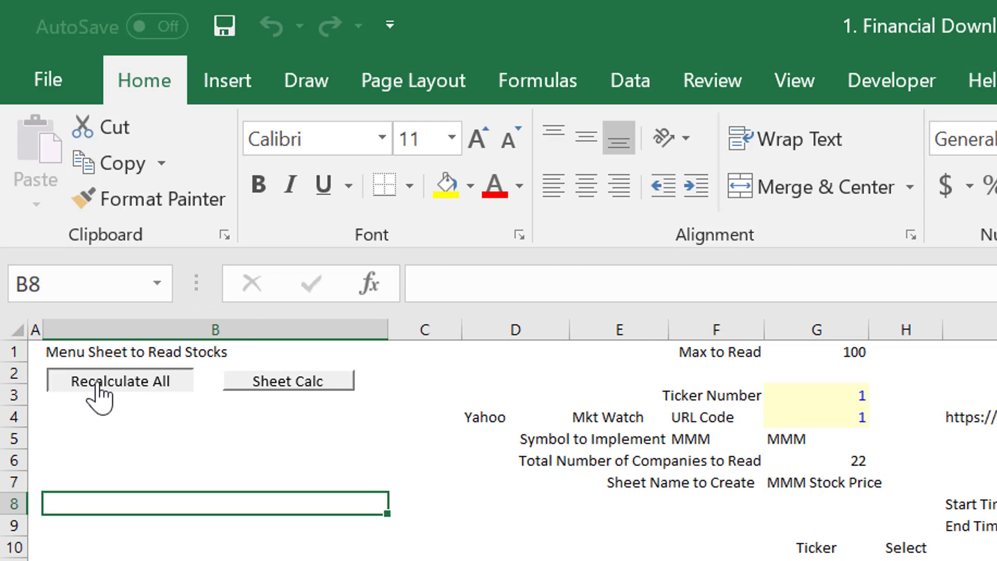
click(97, 386)
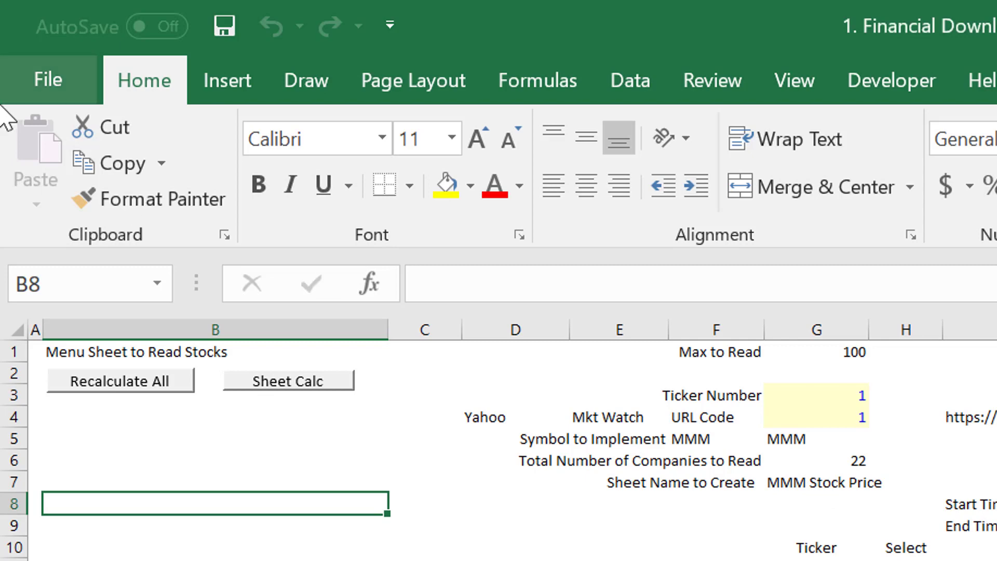
Go to the Contents sheet and clear the entire old list of sheet links
key(ctrl+Page_Up)
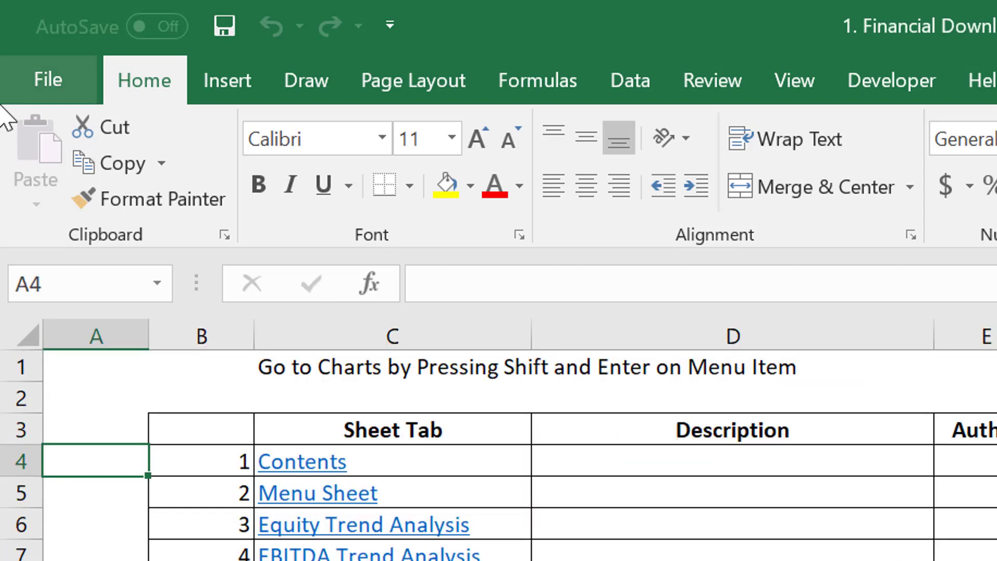
key(Up)
key(Up)
key(Up)
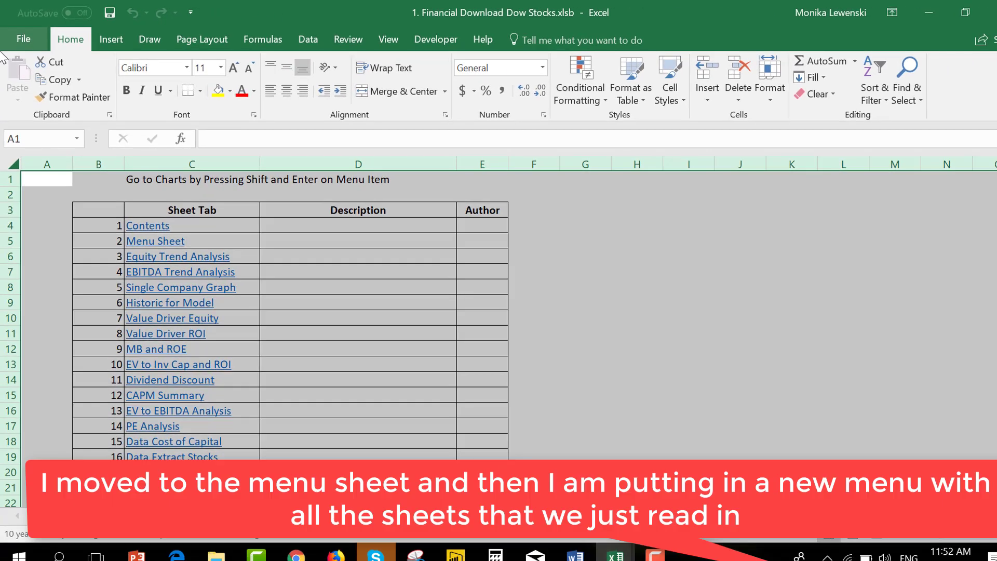
key(ctrl+Page_Down)
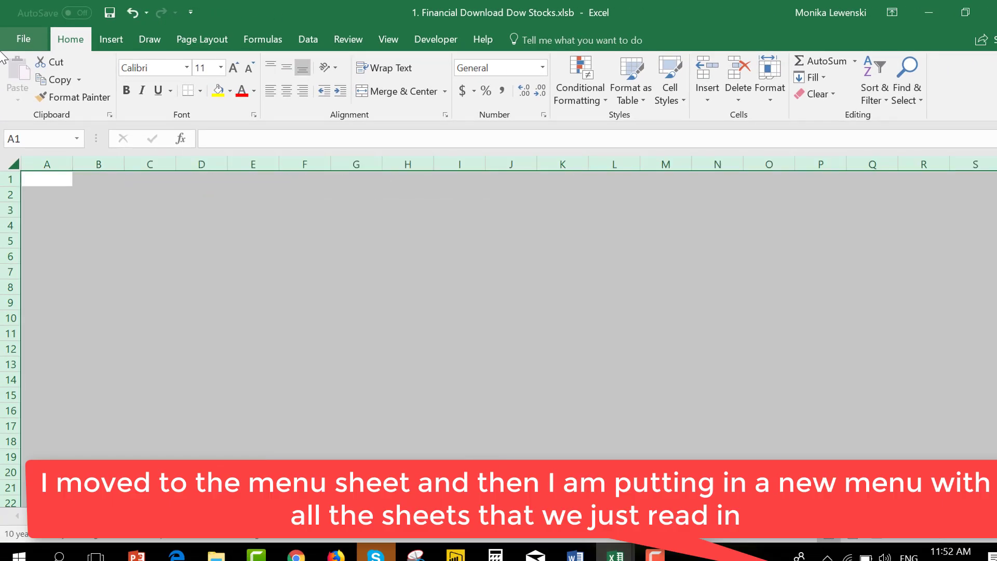
Open the recent workbook Generic Macros.xlsm so its macros are available
click(26, 36)
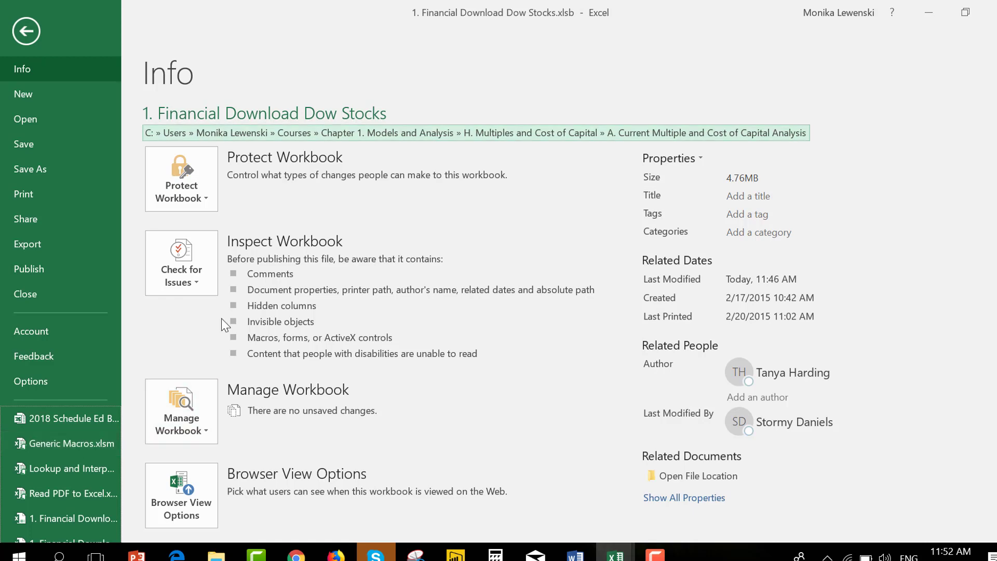
click(86, 452)
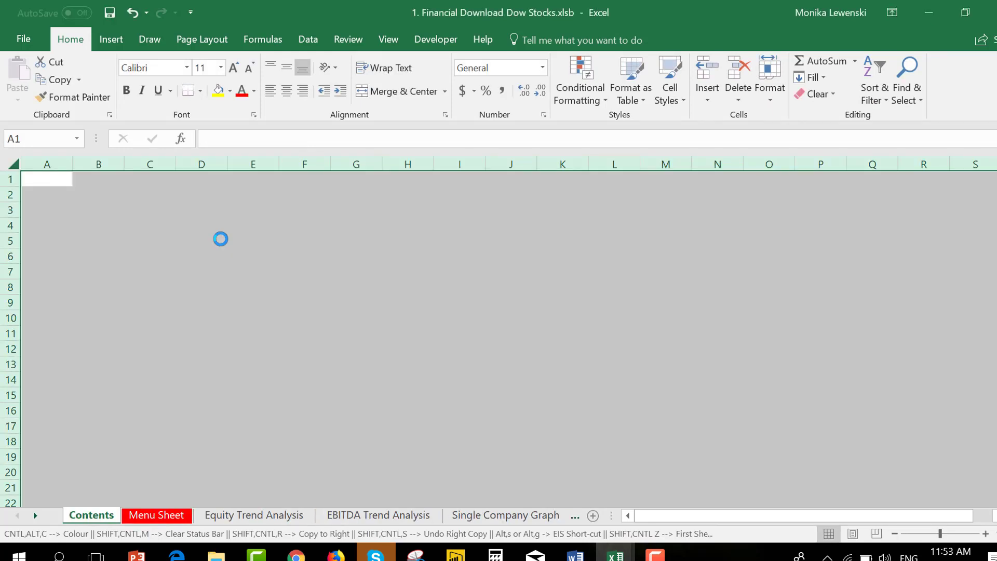
Run the x_Create_Table_of_Contents_From_Sheet_Names macro on the blank Contents sheet and accept its blank-sheet prompt
key(alt+F8)
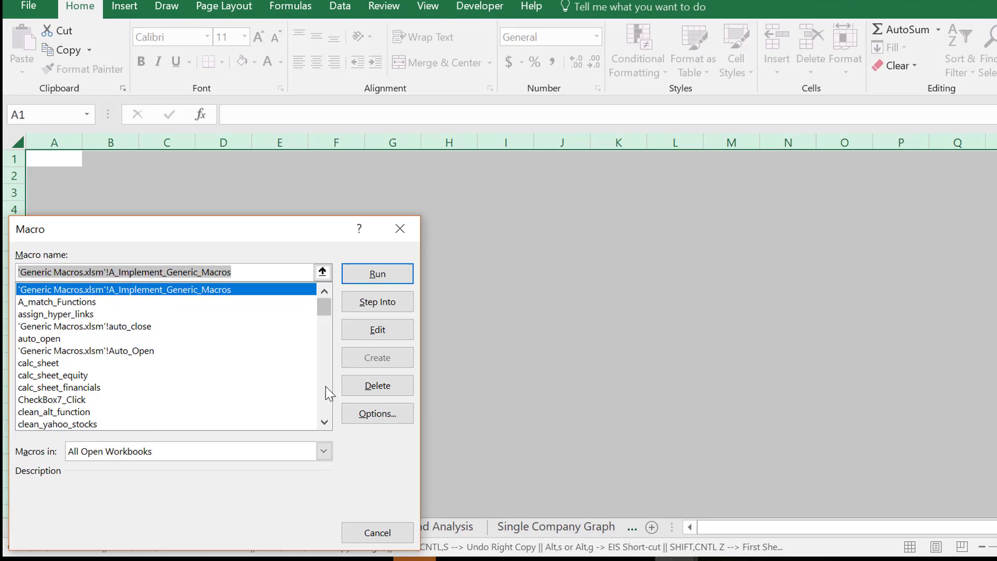
click(326, 388)
click(327, 389)
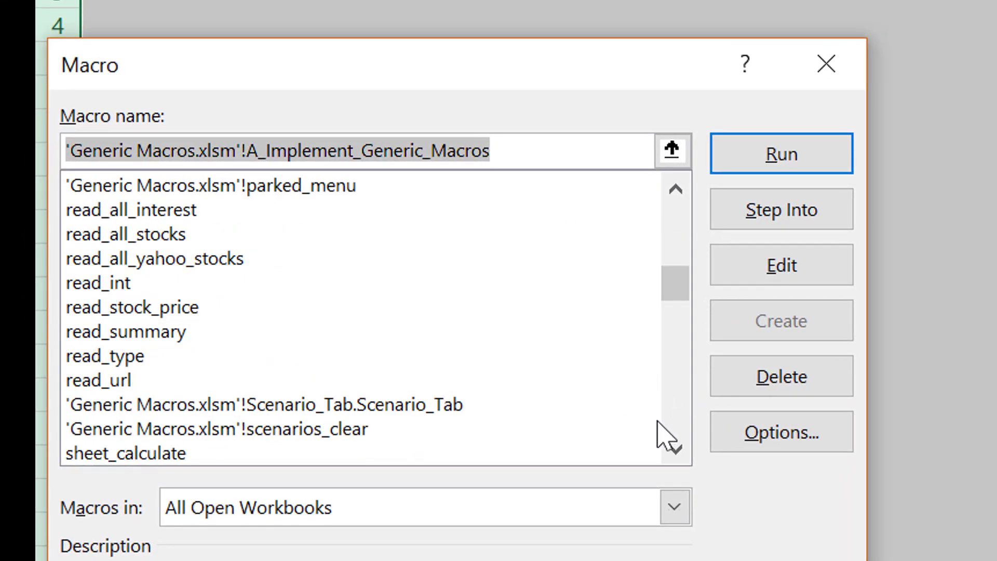
click(676, 409)
click(676, 408)
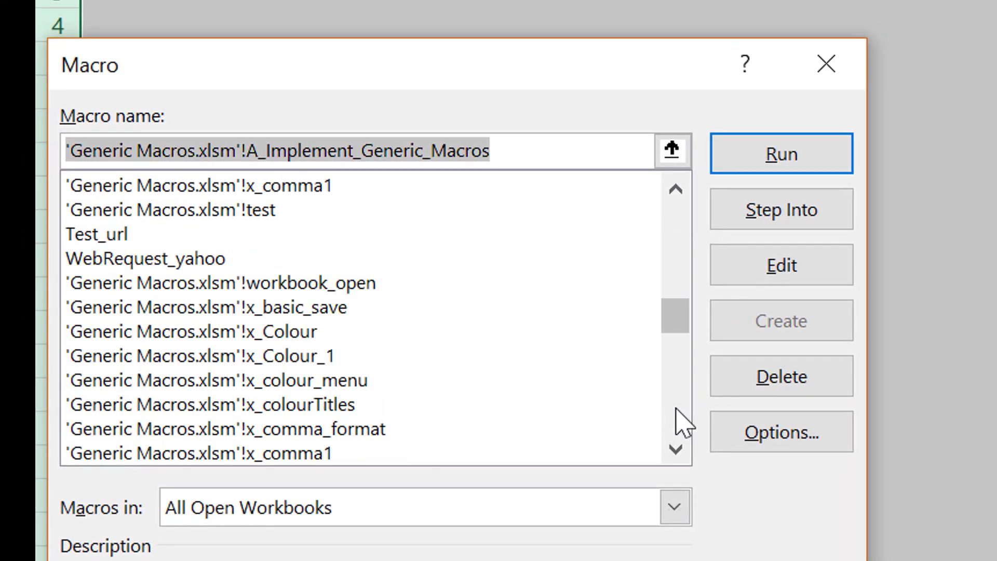
click(533, 290)
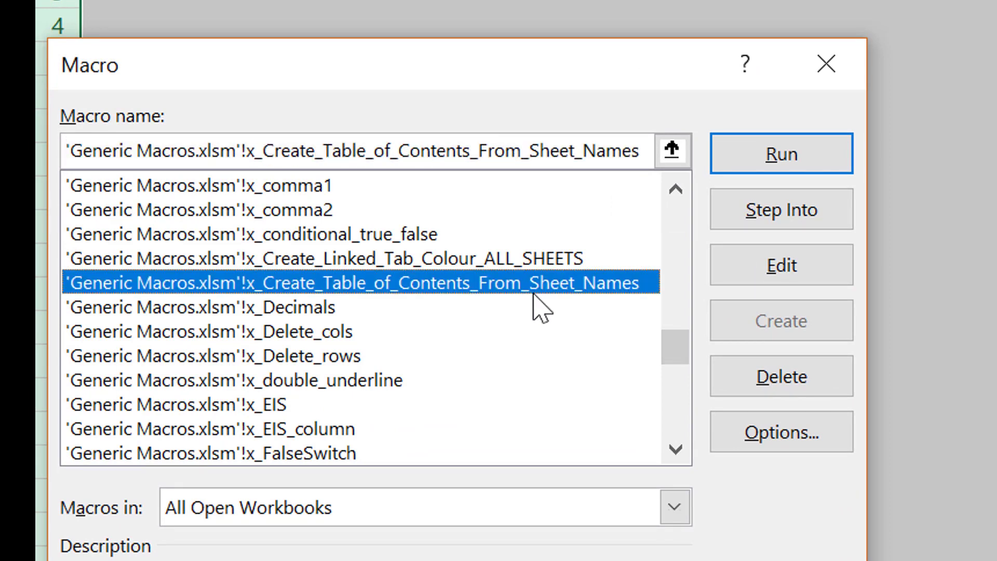
click(804, 156)
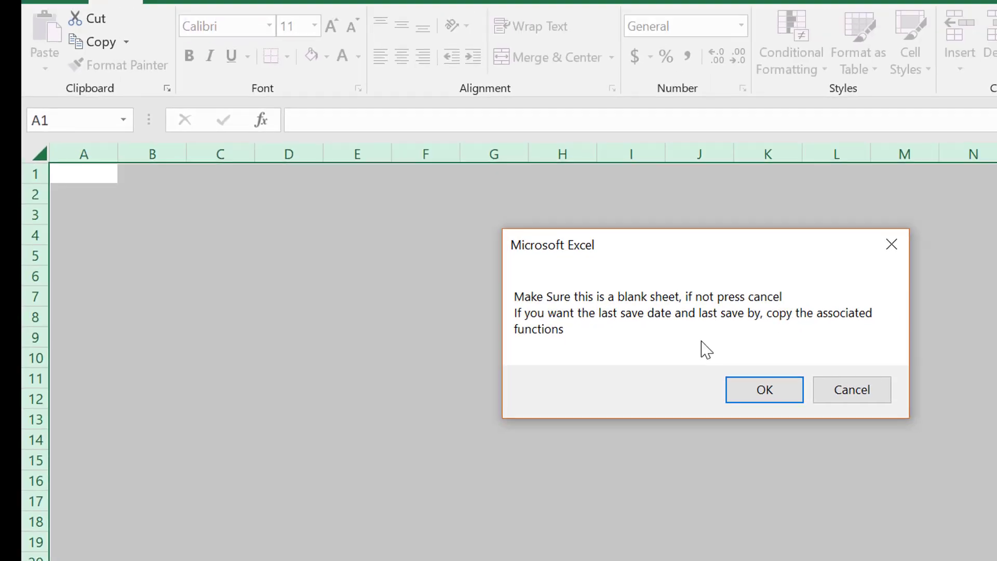
click(719, 403)
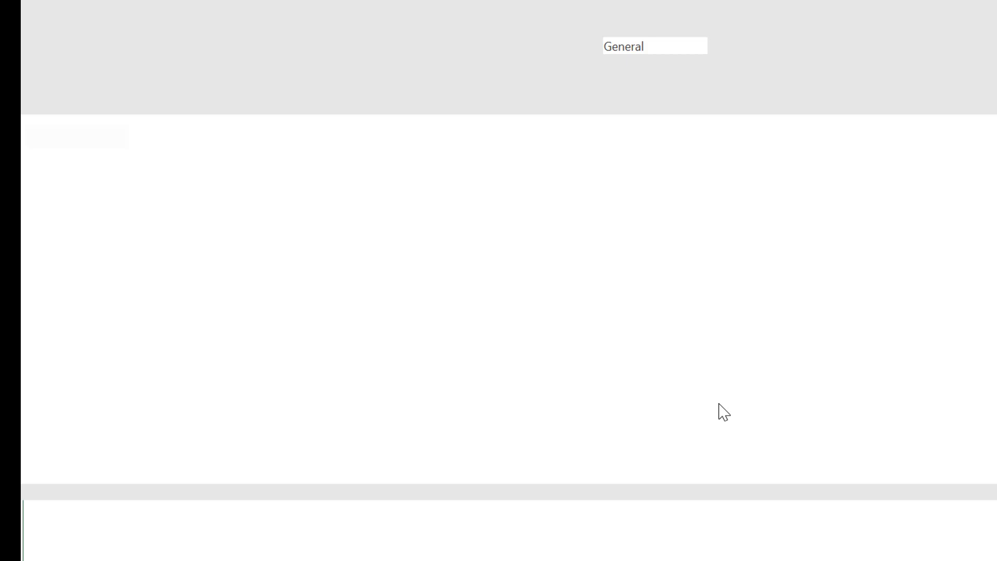
Examine the rebuilt table of contents down to the company data sheets around row 148
key(Down)
key(Down)
key(Down)
key(Down)
key(Down)
key(Down)
key(Down)
key(Down)
key(Down)
key(Down)
key(Down)
key(Down)
key(Down)
key(Down)
key(Down)
key(Down)
key(Down)
key(Down)
key(Down)
key(Down)
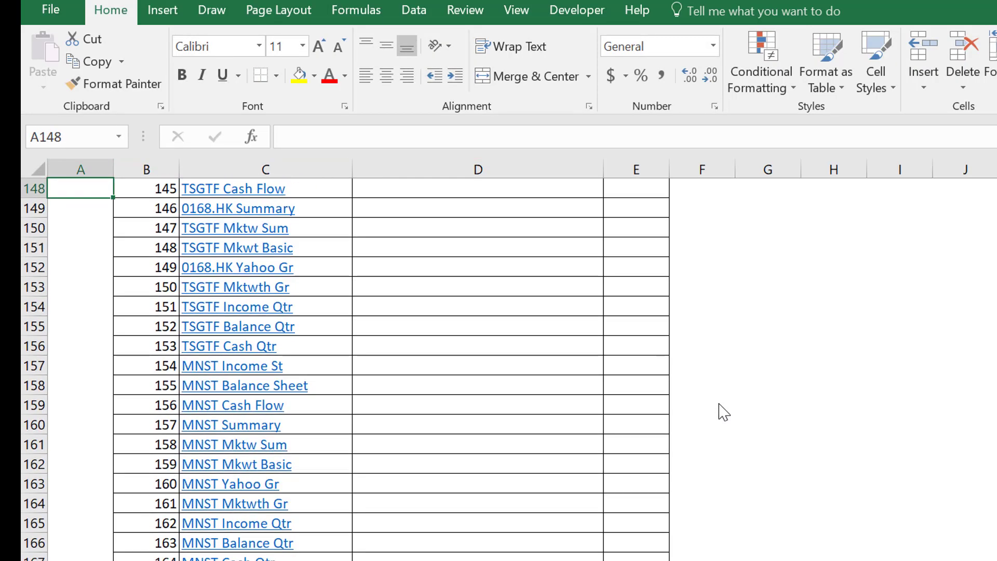
Follow the TSGTF Balance Qtr link in the contents list and return to the Menu Sheet through that sheet's link
click(223, 328)
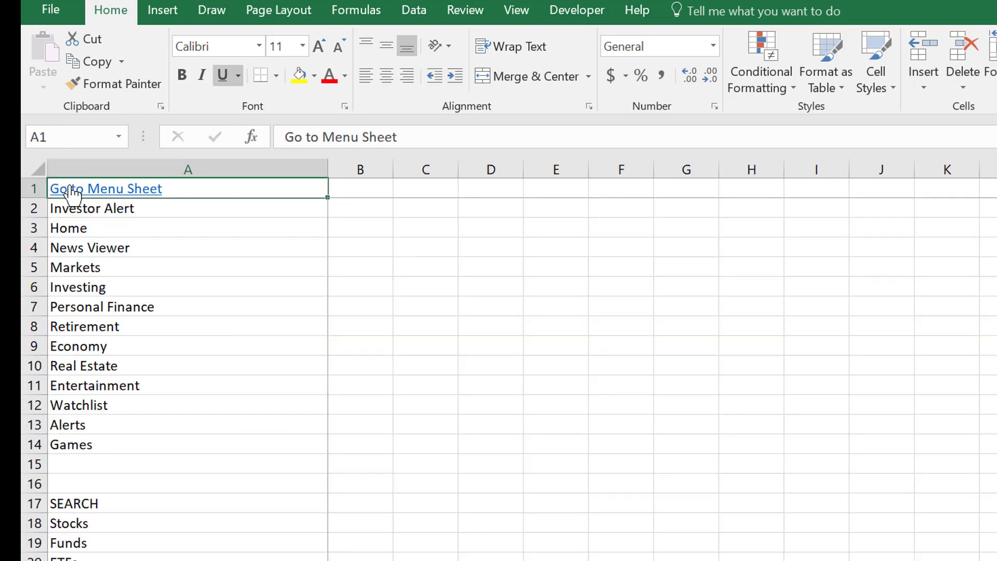
click(64, 190)
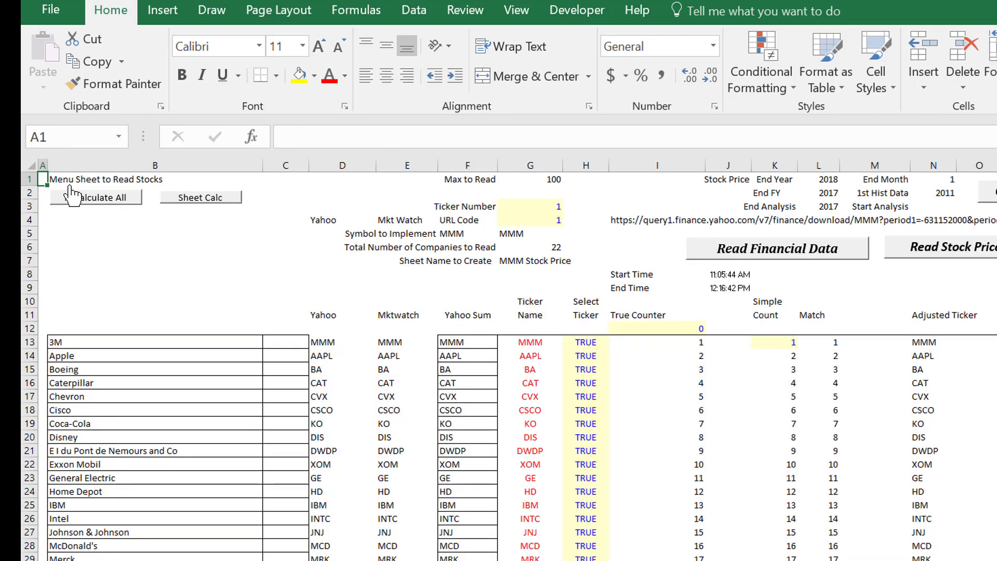
Look over the Dow company rows on the Menu Sheet down to row 35 and move on to the Equity Trend Analysis sheet
key(Down)
key(Down)
key(Down)
key(Down)
key(Down)
key(Down)
key(Down)
key(Down)
key(Down)
key(Down)
key(Down)
key(Down)
key(Down)
key(Down)
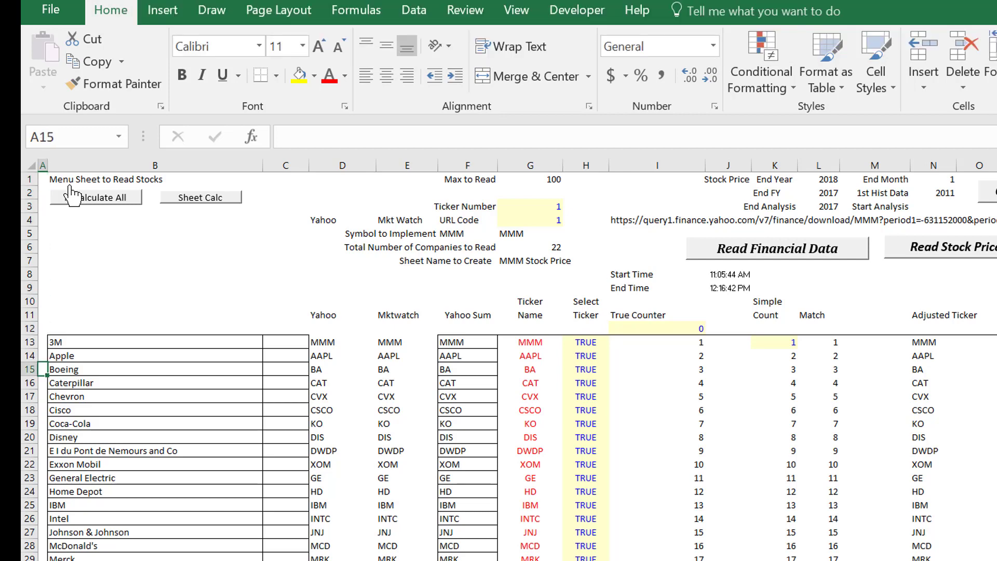
key(Down)
key(Down)
key(Down)
key(Down)
key(Down)
key(Down)
key(Down)
key(Down)
key(Down)
key(Down)
key(Down)
key(Down)
key(Down)
key(Down)
key(Down)
key(Down)
key(Down)
key(Down)
key(Down)
key(Down)
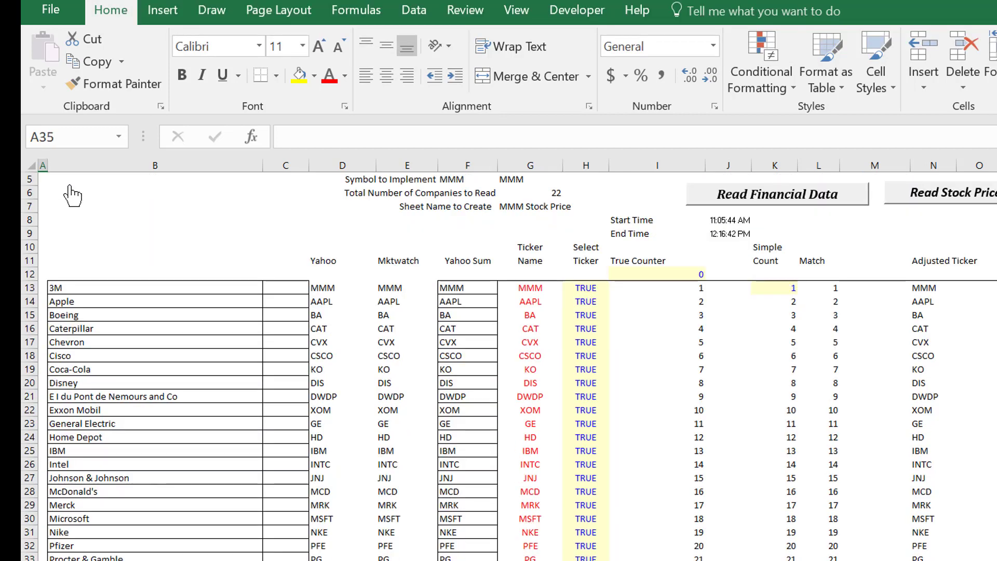
key(Up)
key(Up)
key(Up)
key(Up)
key(Up)
key(Up)
key(Up)
key(Up)
key(Up)
key(Up)
key(Up)
key(Up)
key(Up)
key(Up)
key(Up)
key(Up)
key(Up)
key(Up)
key(Up)
key(Up)
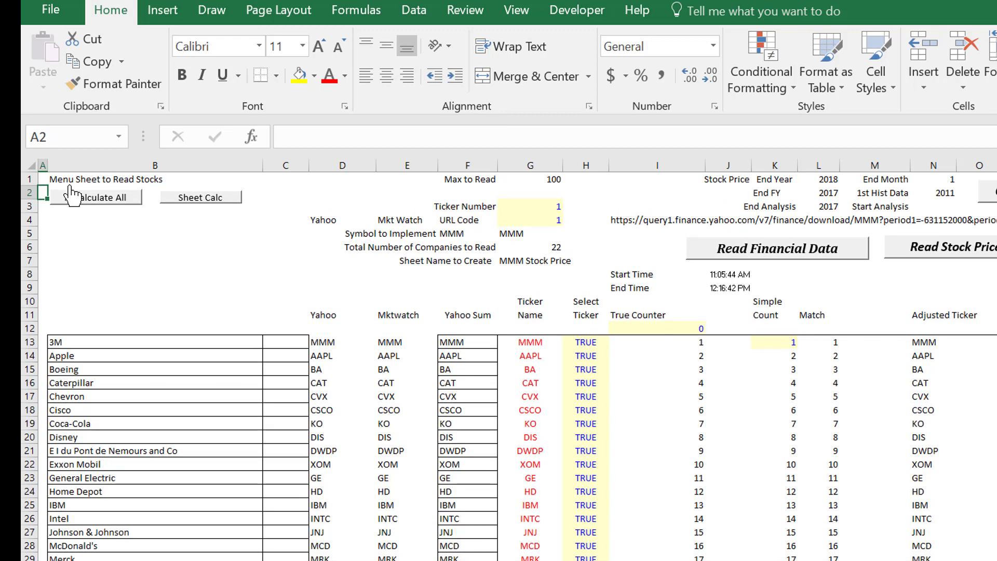
key(ctrl+Page_Down)
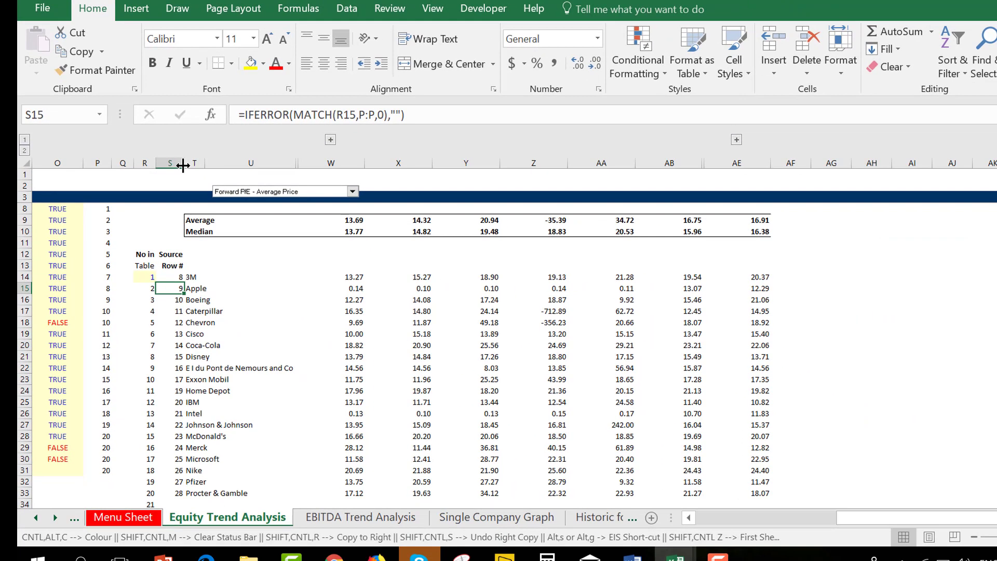
Examine the year headings and note at the top of the Forward P/E - Average Price table on the Equity Trend Analysis sheet
click(560, 245)
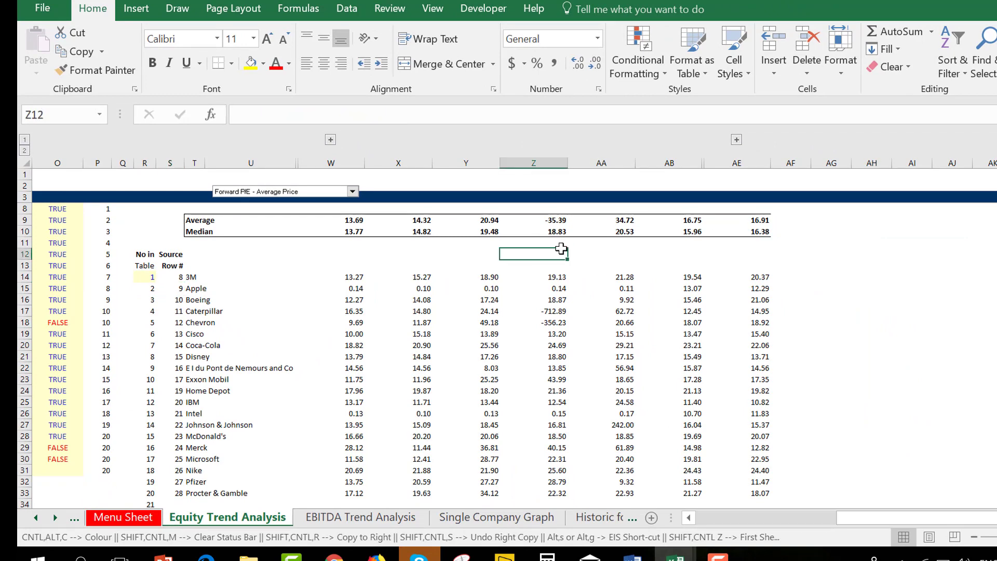
key(Up)
key(Up)
key(Up)
key(Up)
key(Up)
key(Up)
key(Up)
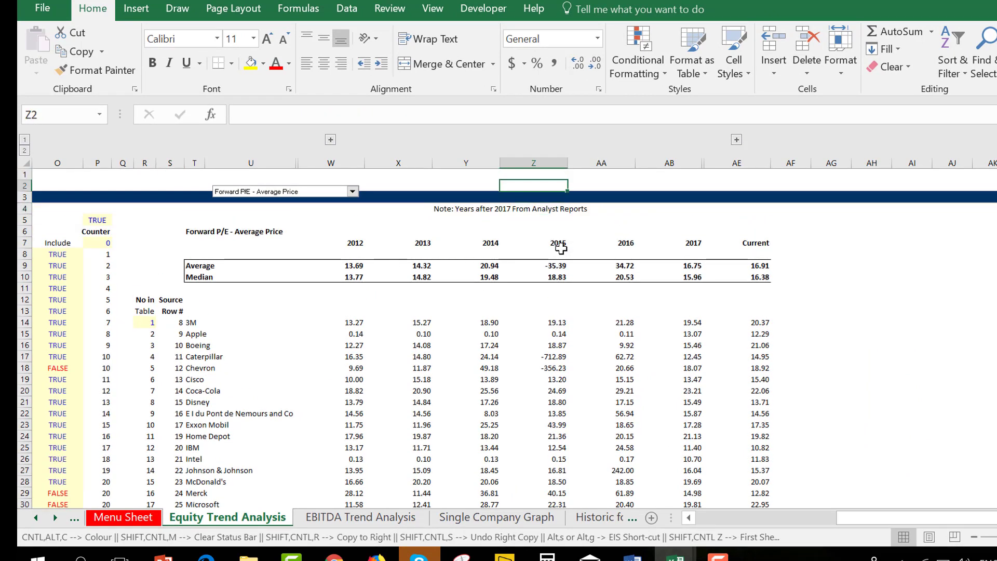
key(Down)
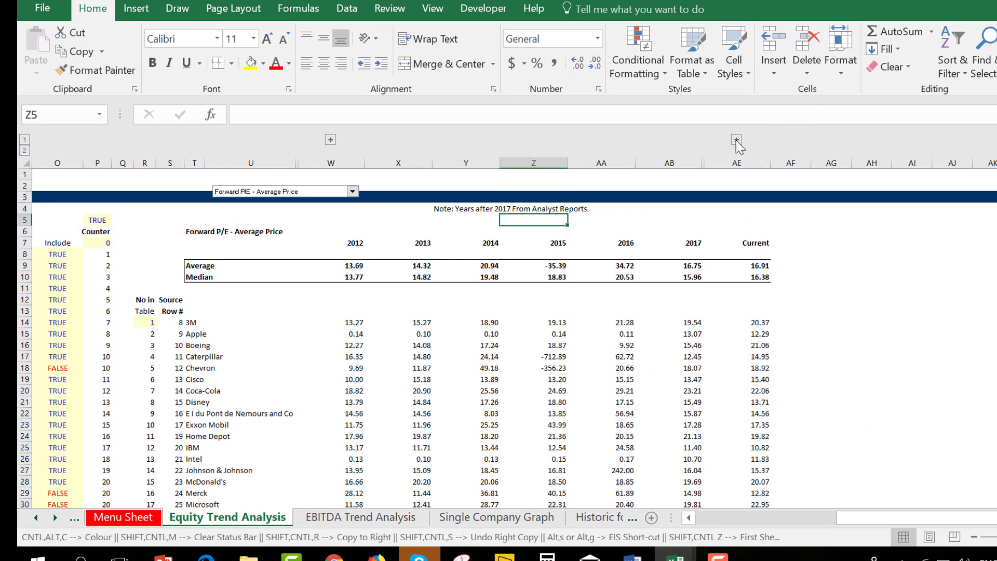
Expand the collapsed 2018–2019 column group and ungroup columns AC to AE
click(736, 140)
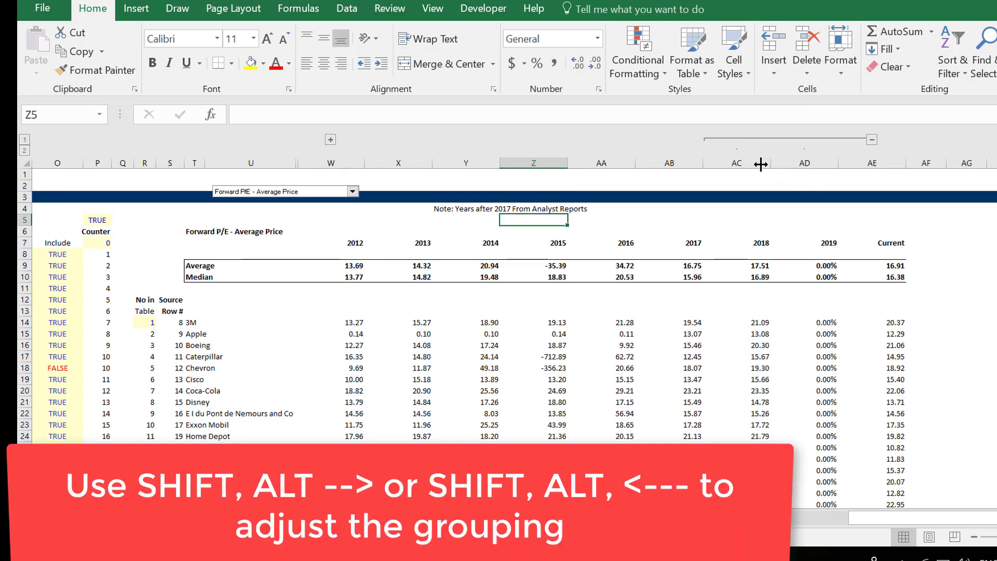
click(740, 168)
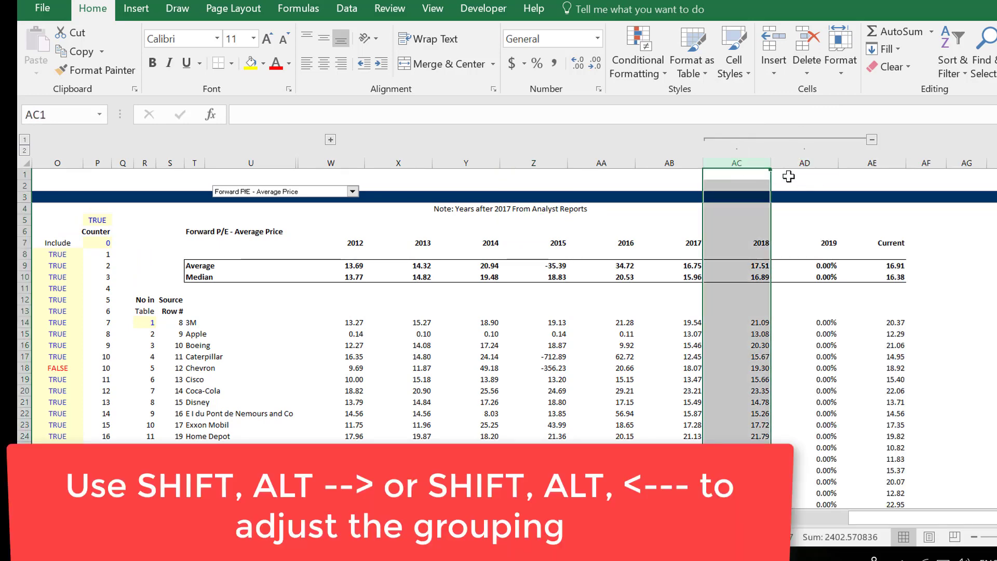
key(shift+Right)
key(shift+Right)
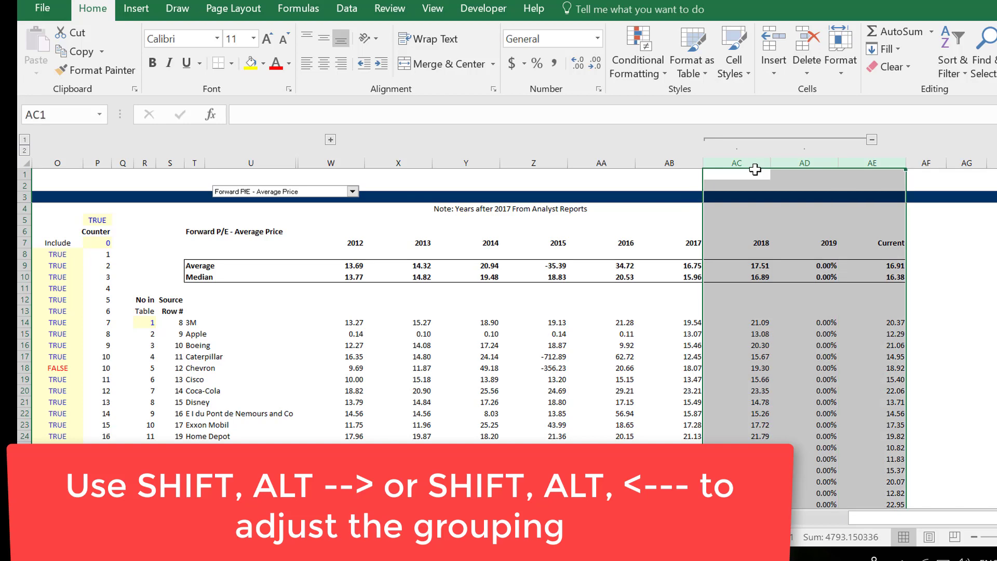
key(shift+alt+Left)
key(Right)
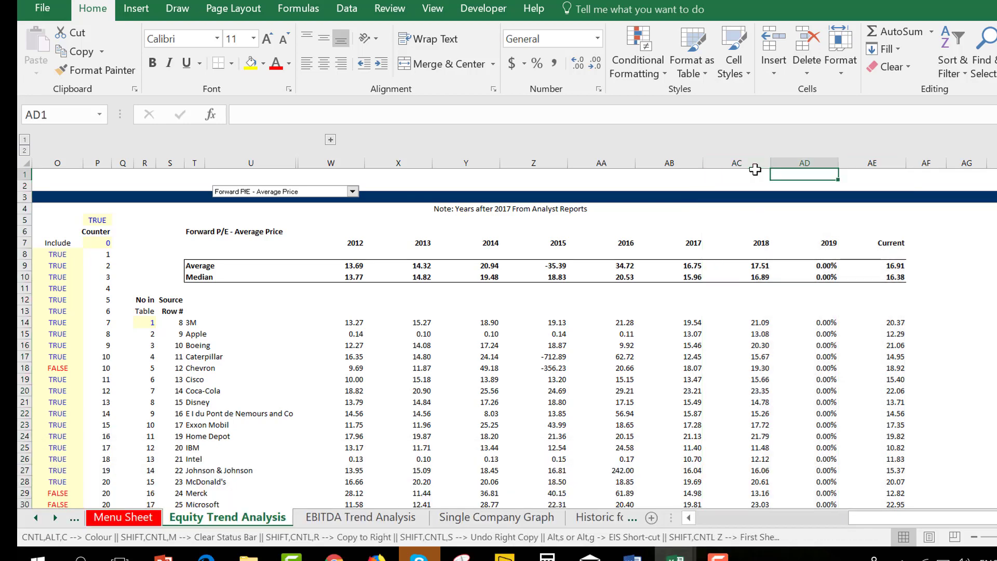
Group only the 2019 column AD and collapse that group
key(ctrl+space)
key(shift+alt+Right)
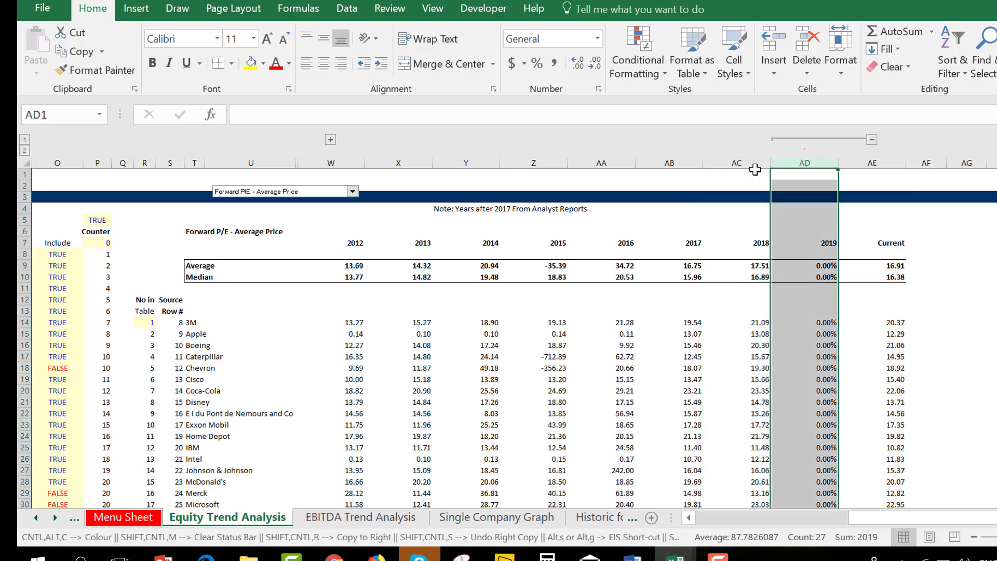
click(872, 140)
click(507, 274)
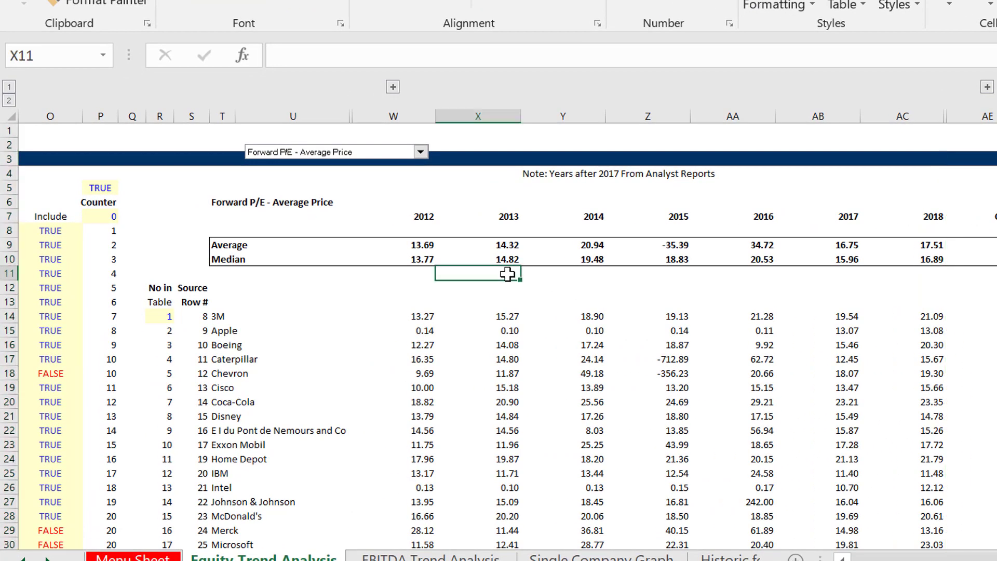
Examine the INDEX formulas across the yearly Forward P/E values in the 3M row and down to the Boeing row
key(Left)
key(Left)
key(Right)
key(Down)
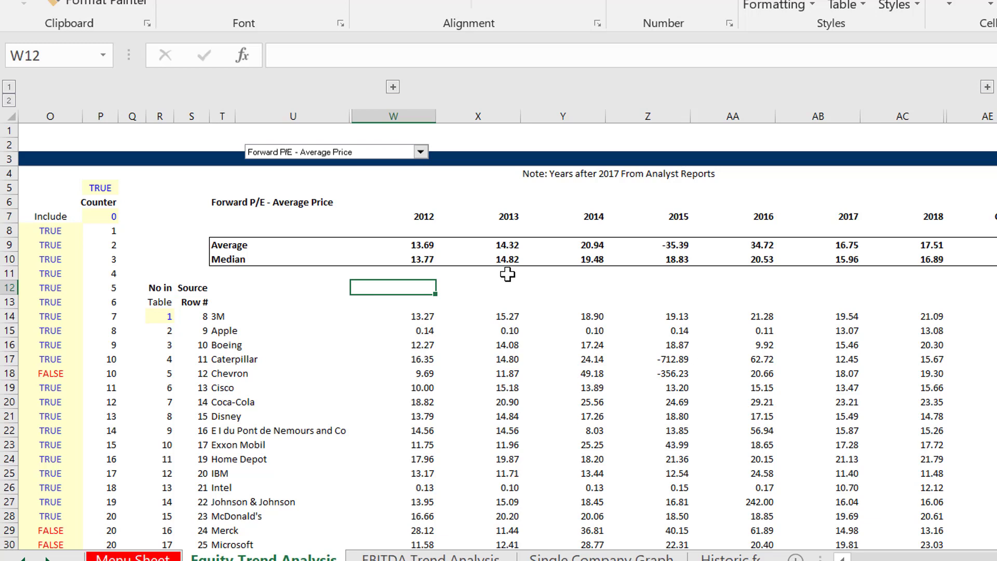
key(Down)
key(Down)
key(Up)
key(Down)
key(Right)
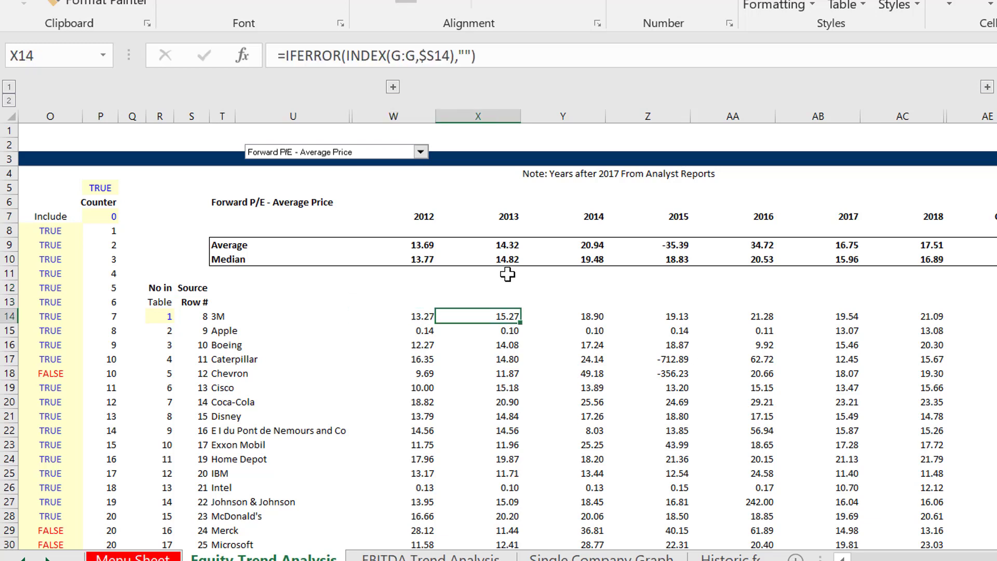
key(Right)
key(Right)
key(Right)
key(Right)
key(Right)
key(Right)
key(Right)
key(Left)
key(Left)
key(Left)
key(Left)
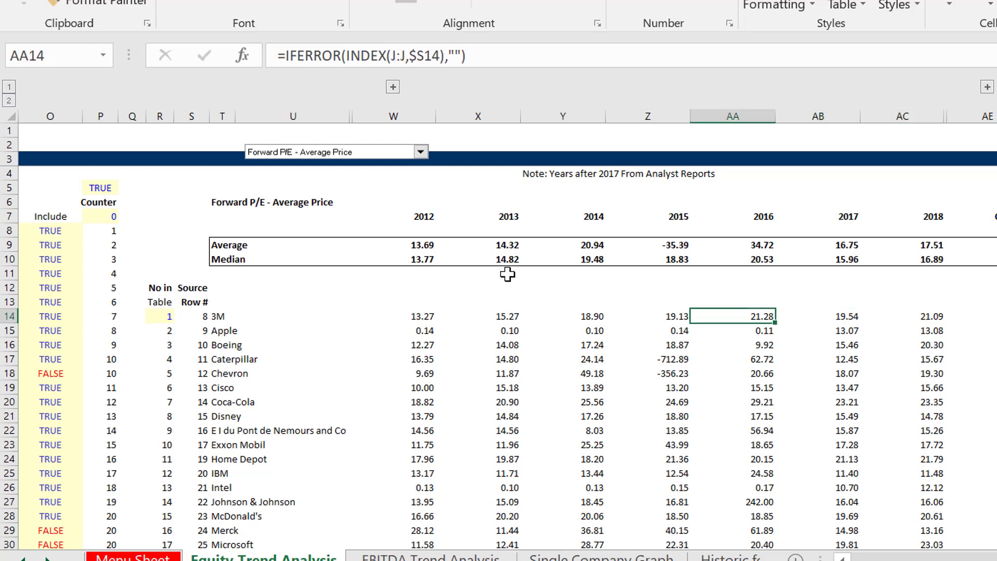
key(Left)
key(Left)
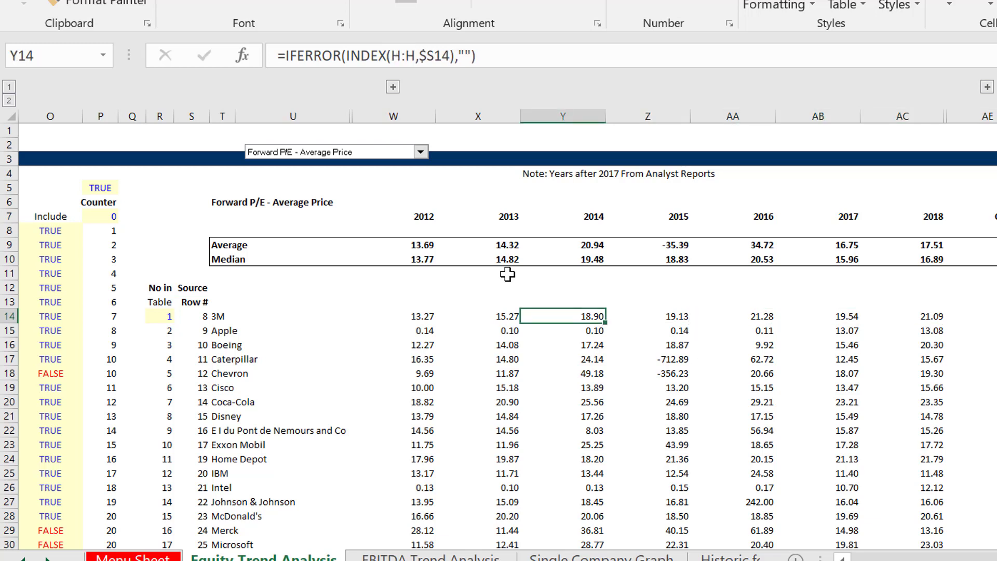
key(Down)
key(Down)
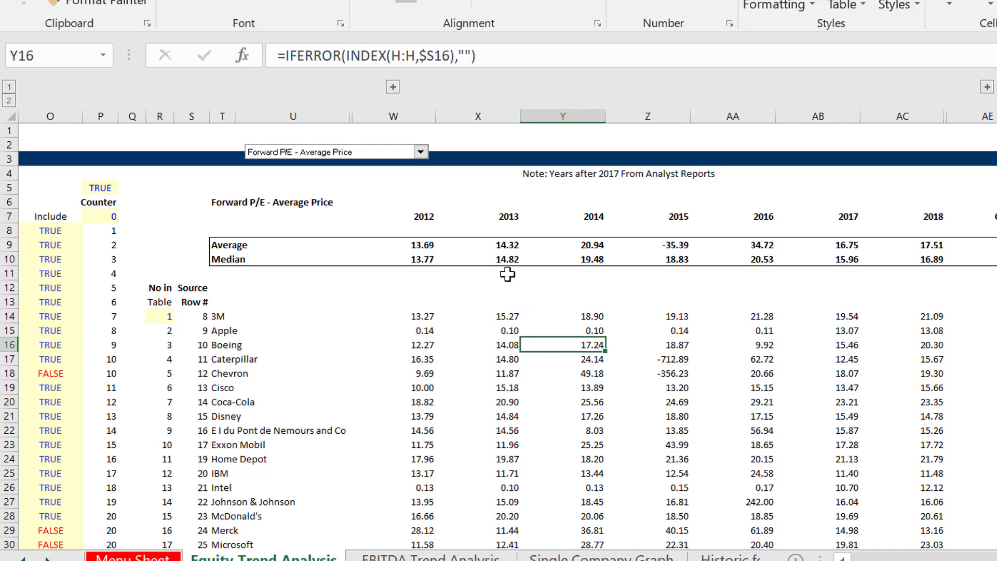
Look through the analysis sheets that follow Equity Trend Analysis, up to MB and ROE
key(ctrl+Page_Down)
key(ctrl+Page_Down)
key(ctrl+Page_Down)
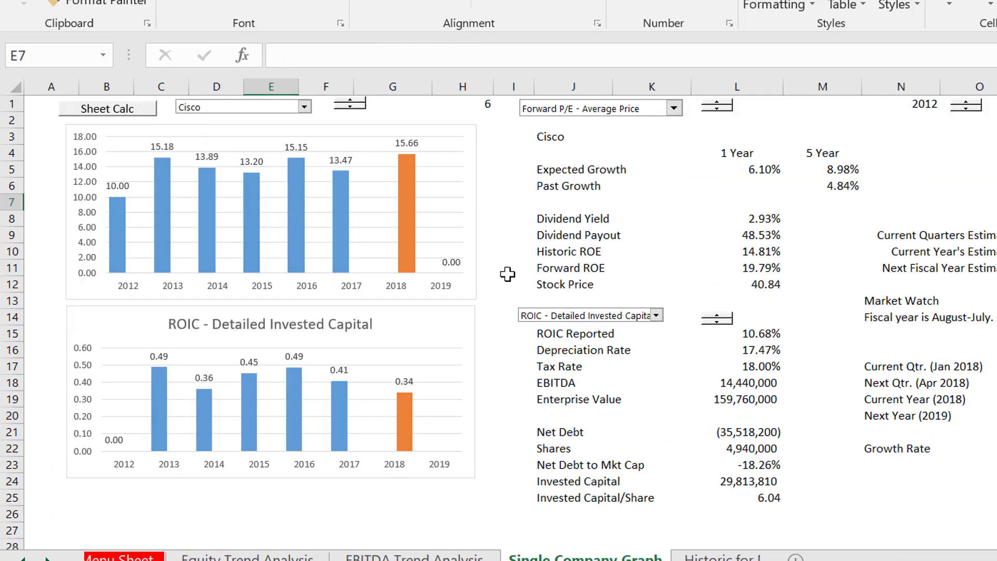
key(ctrl+Page_Down)
key(ctrl+Page_Down)
key(ctrl+Page_Down)
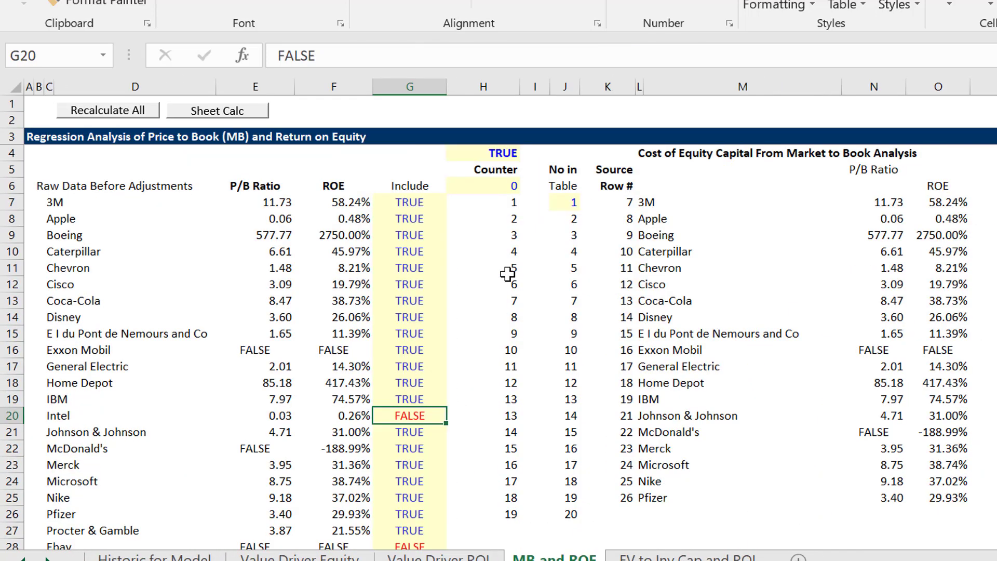
Go back through the sheets to EBITDA Trend Analysis and on to the Single Company Graph sheet
key(ctrl+Page_Up)
key(ctrl+Page_Up)
key(ctrl+Page_Up)
key(ctrl+Page_Up)
key(ctrl+Page_Up)
key(ctrl+Page_Up)
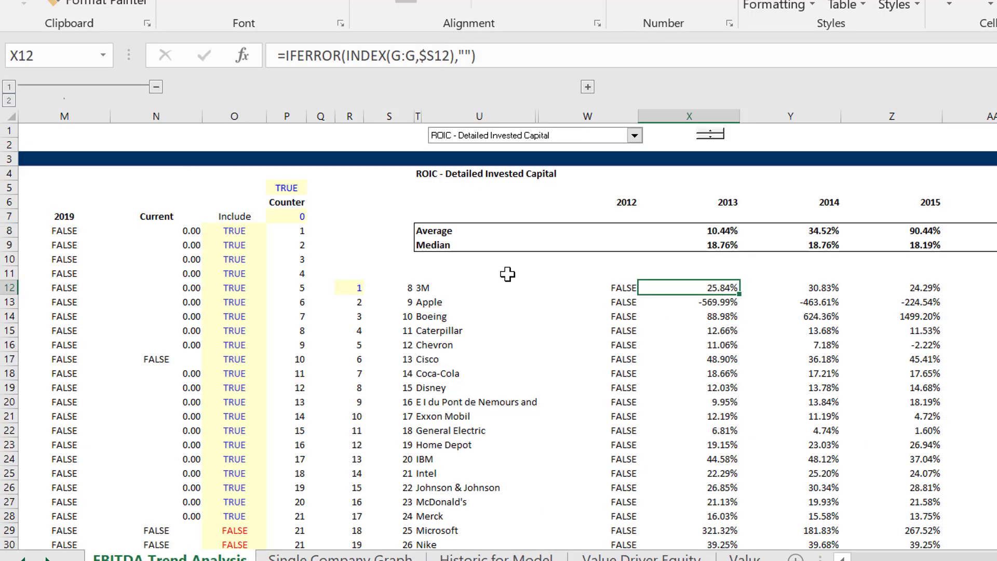
key(ctrl+Page_Down)
key(ctrl+Page_Down)
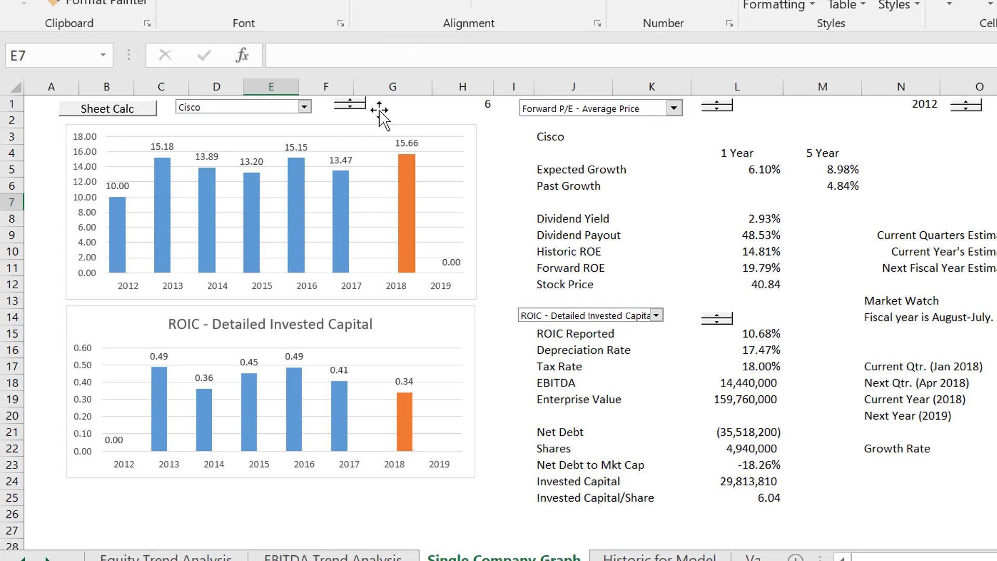
Set the company shown in the Single Company Graph charts to Apple
click(305, 107)
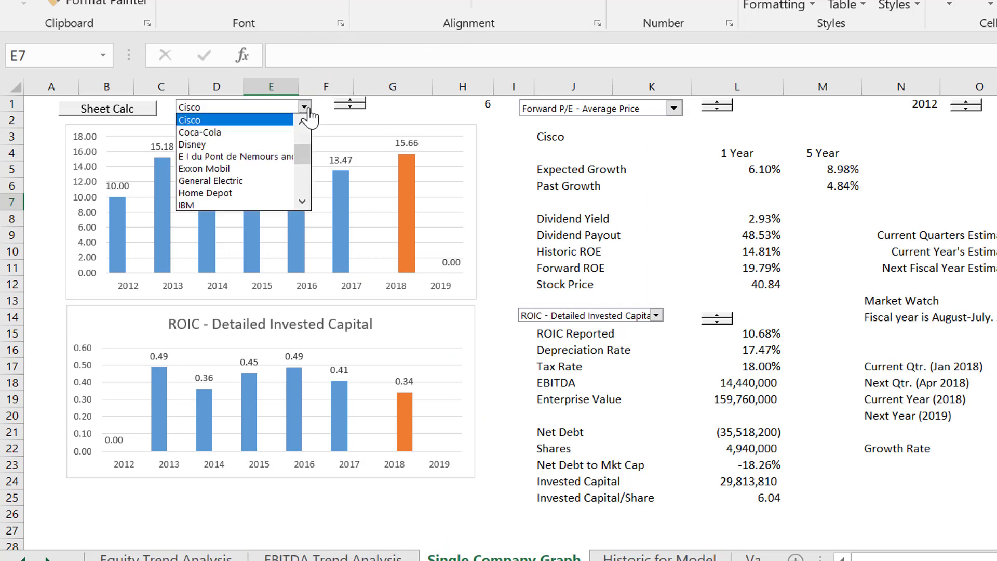
key(Up)
key(Up)
key(Up)
key(Up)
key(Return)
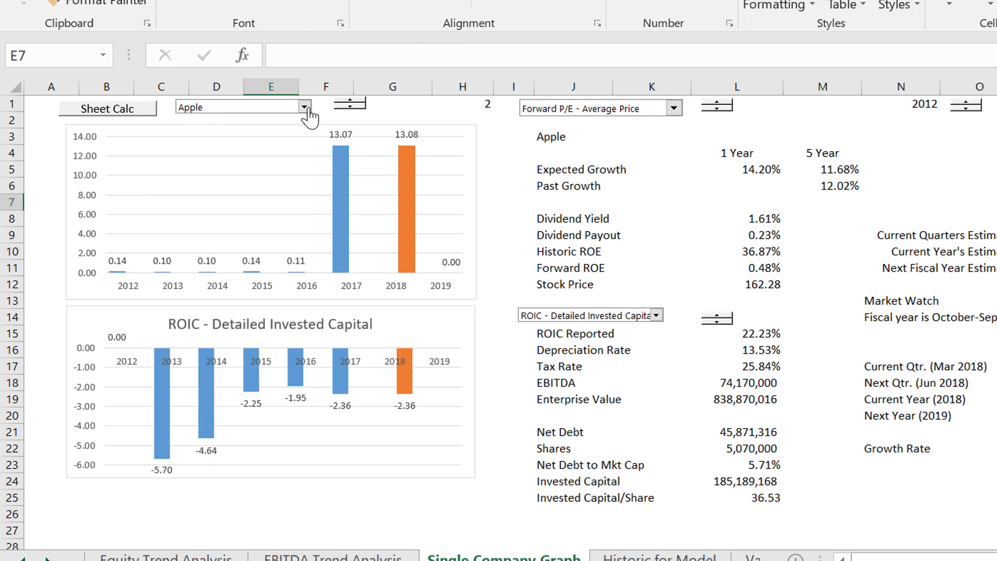
Switch the charted company to 3M and on to Boeing
click(305, 108)
key(Up)
key(Return)
click(304, 107)
key(Down)
key(Down)
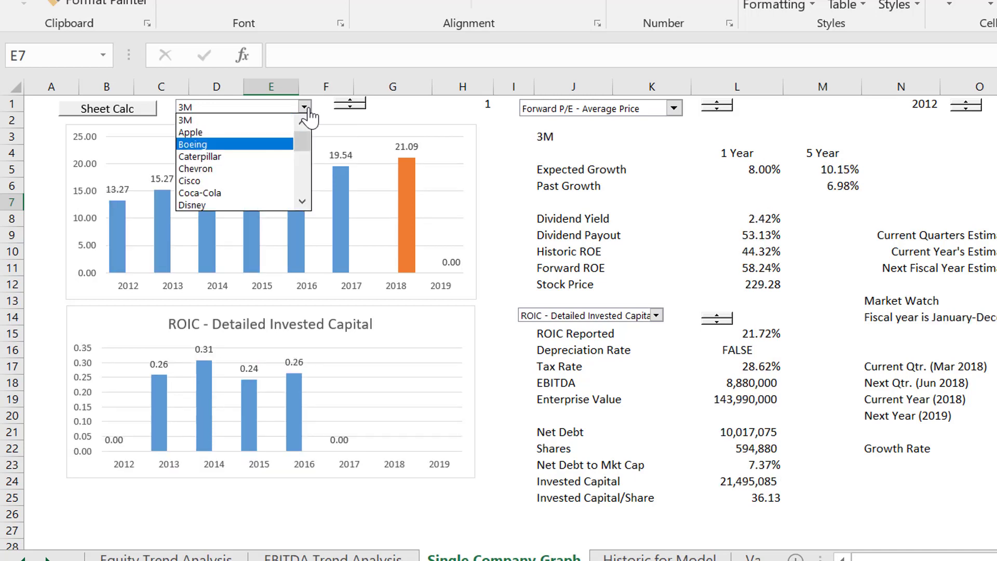
key(Return)
Change the charted company from Boeing back to 3M
click(306, 107)
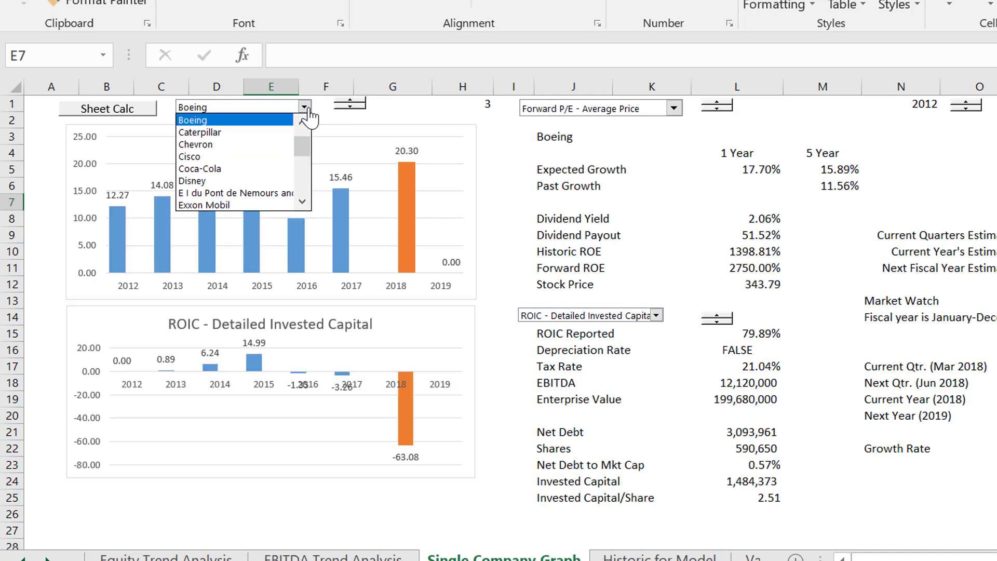
key(Up)
key(Up)
key(Return)
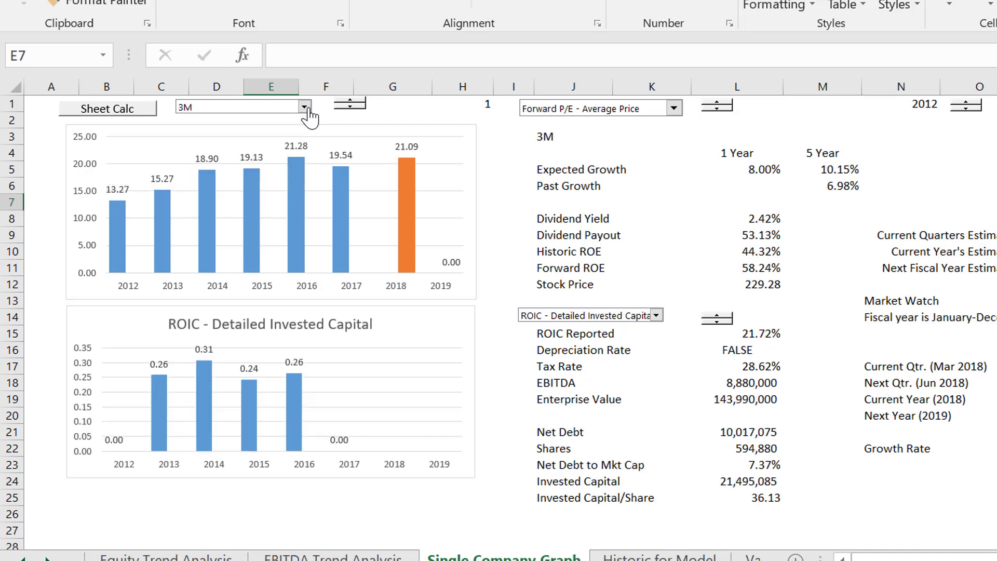
Set the company shown on the Single Company Graph sheet to Chevron
click(304, 108)
key(Down)
key(Down)
key(Down)
key(Down)
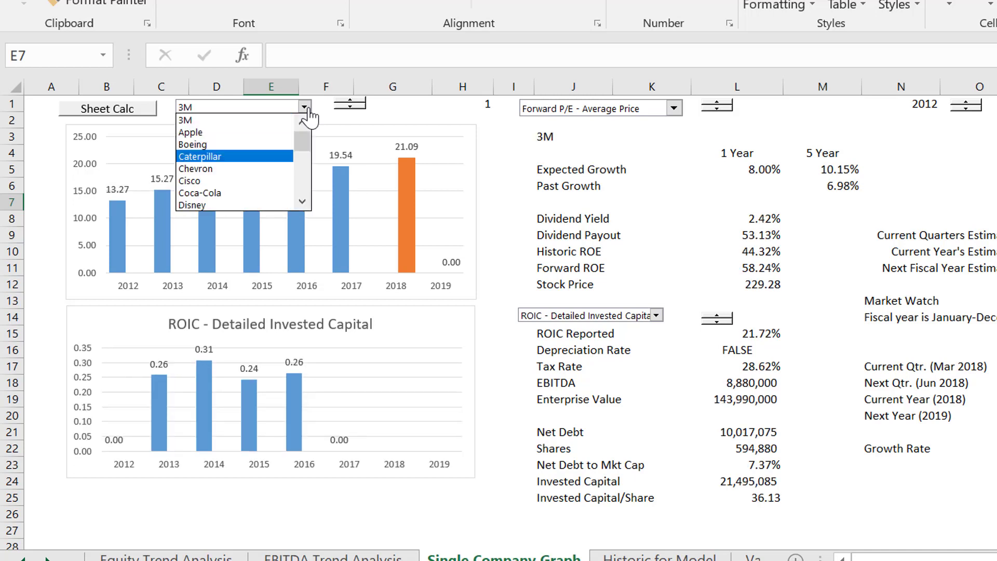
key(Return)
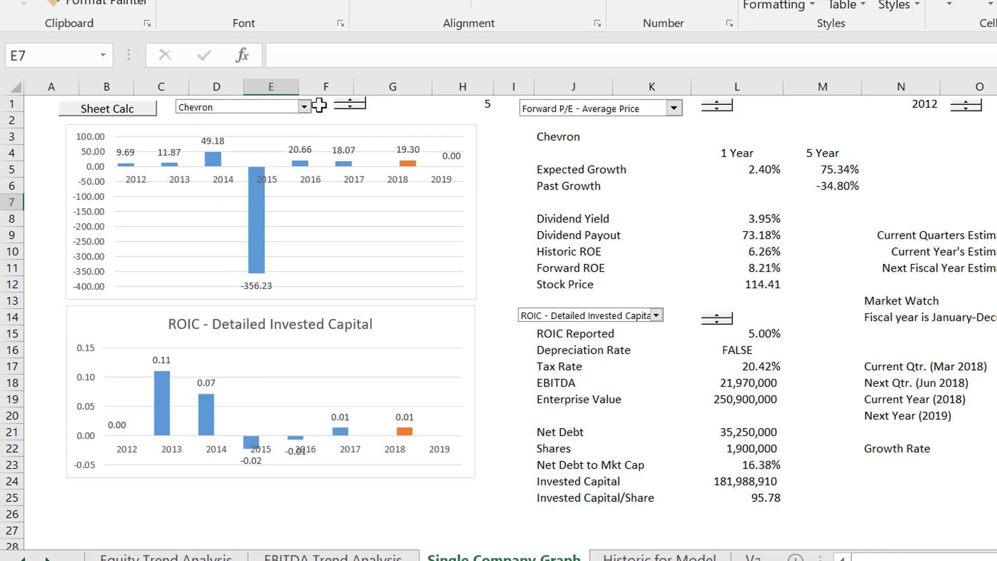
Set the lower chart's measure to EBITDA/Sales for Chevron
click(568, 317)
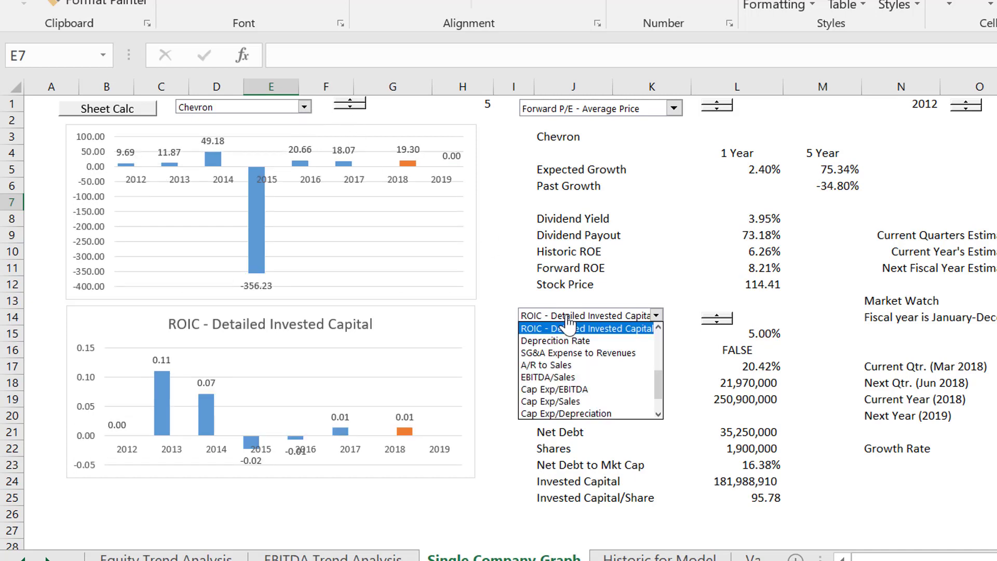
key(Down)
key(Down)
key(Down)
key(Down)
key(Return)
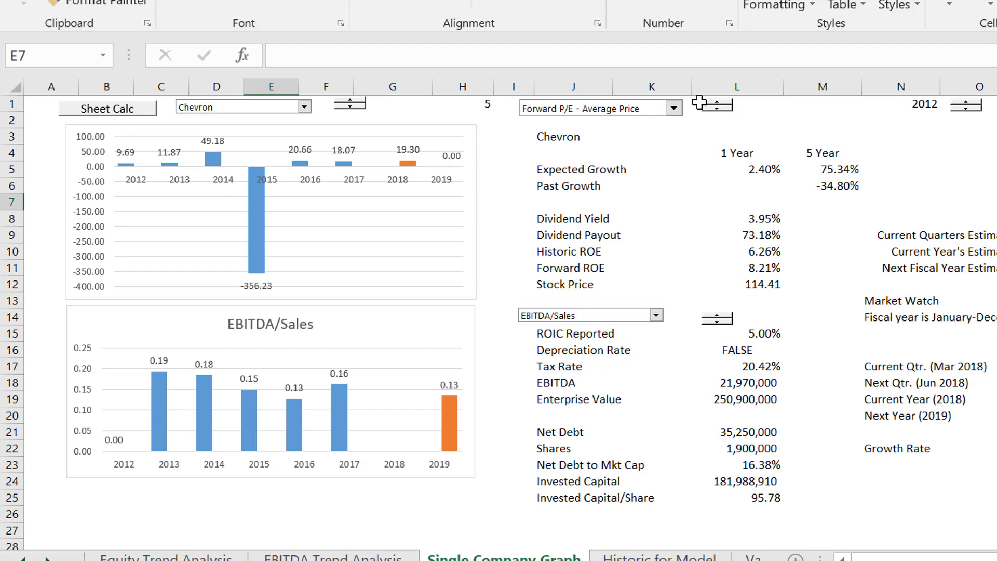
Look through the sheets from Historic for Model past the value driver, dividend and EV to EBITDA analyses to Data Cost of Capital
key(ctrl+Page_Down)
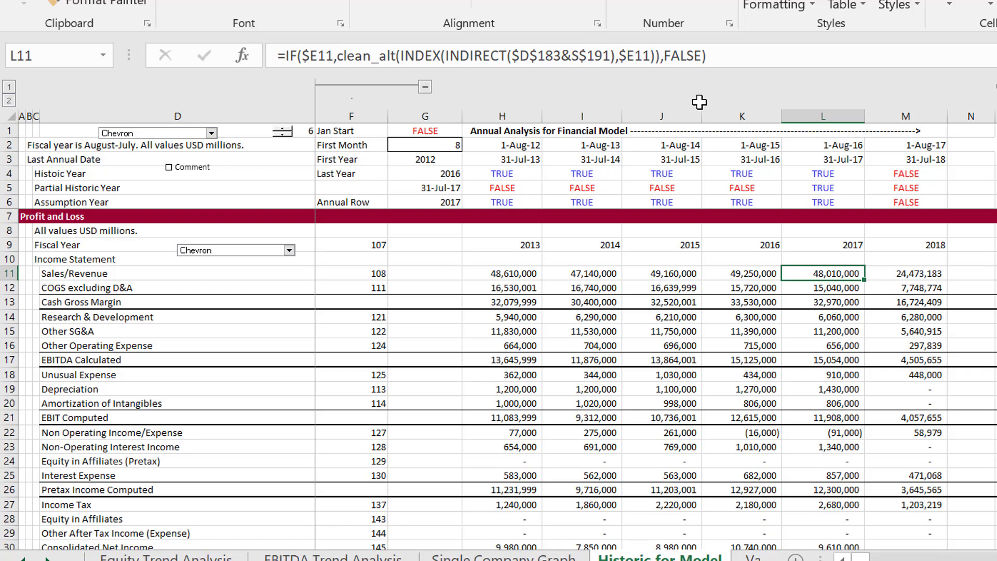
key(ctrl+Page_Down)
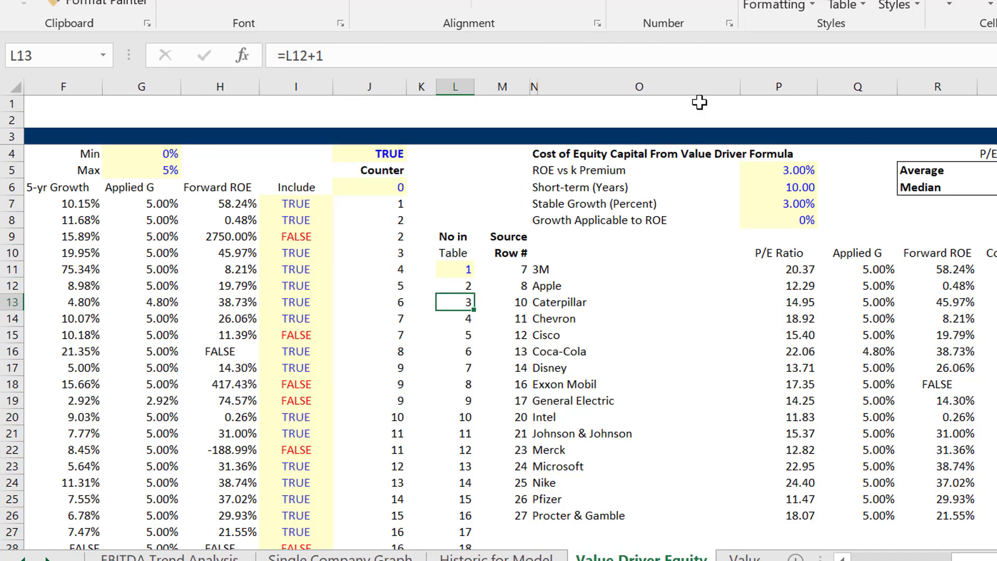
key(ctrl+Page_Down)
key(ctrl+Page_Down)
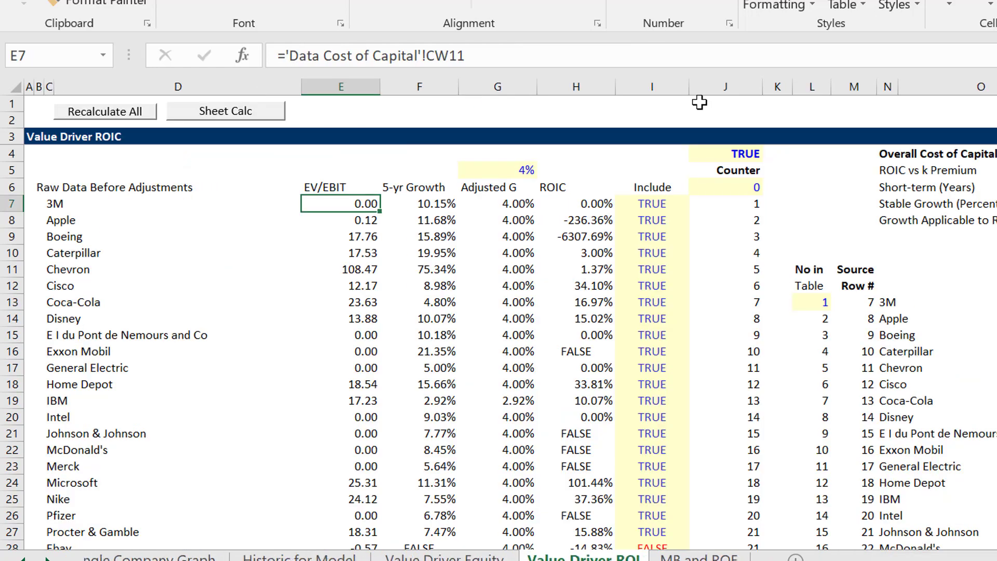
key(ctrl+Page_Down)
key(ctrl+Page_Down)
key(ctrl+Page_Down)
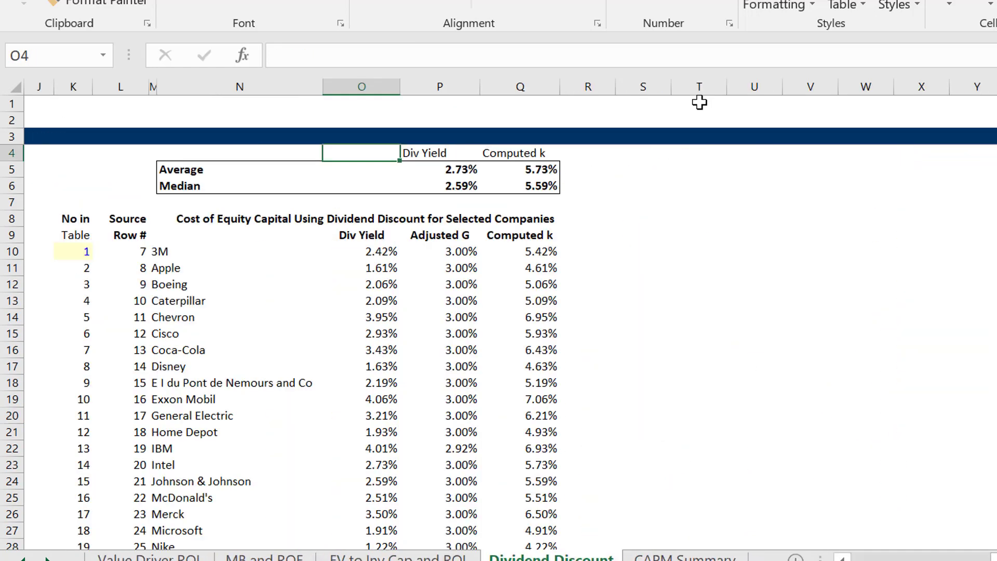
key(ctrl+Page_Down)
key(ctrl+Page_Down)
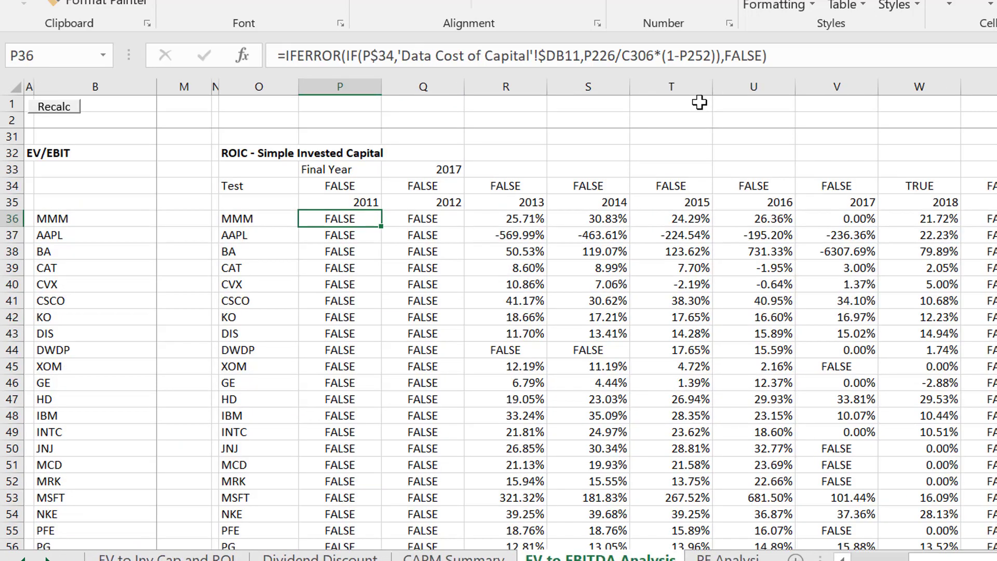
key(ctrl+Page_Down)
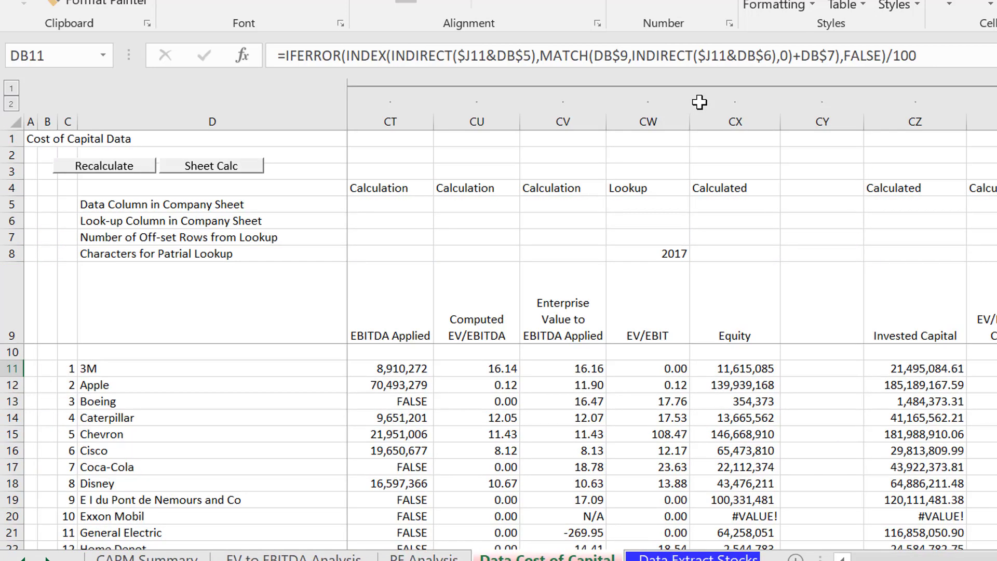
Examine the 3M row's formulas on the Data Cost of Capital sheet from column DB back to Applied G in column BW
key(Left)
key(Left)
key(Left)
key(Left)
key(Left)
key(Left)
key(Left)
key(Left)
key(Left)
key(Left)
key(Left)
key(Left)
key(Left)
key(Left)
key(Left)
key(Left)
key(Left)
key(Left)
key(Left)
key(Left)
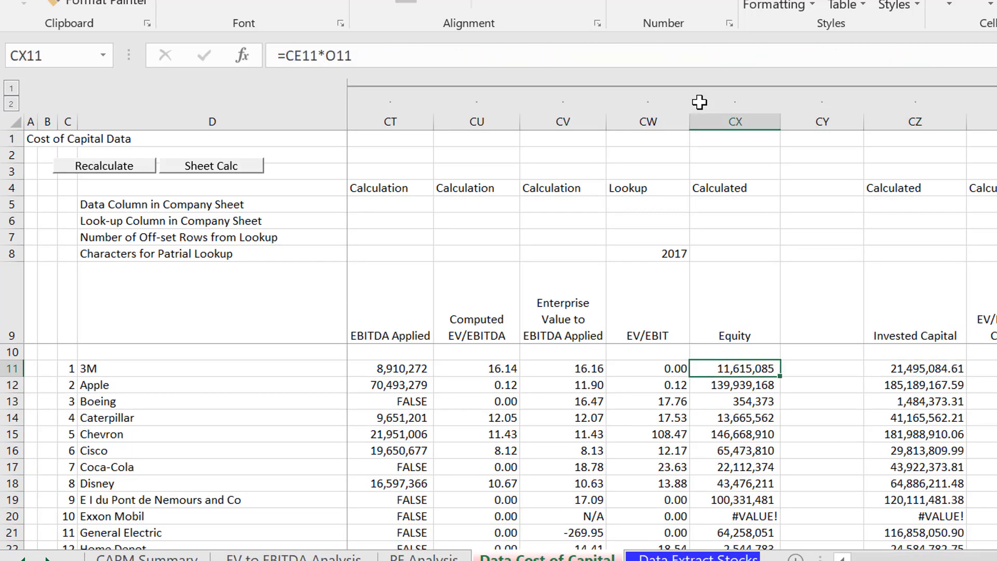
key(Left)
key(Left)
key(Left)
key(Left)
key(Left)
key(Left)
key(Left)
key(Left)
key(Left)
key(Left)
key(Left)
key(Left)
key(Left)
key(Left)
key(Left)
key(Left)
key(Left)
key(Left)
key(Left)
key(Left)
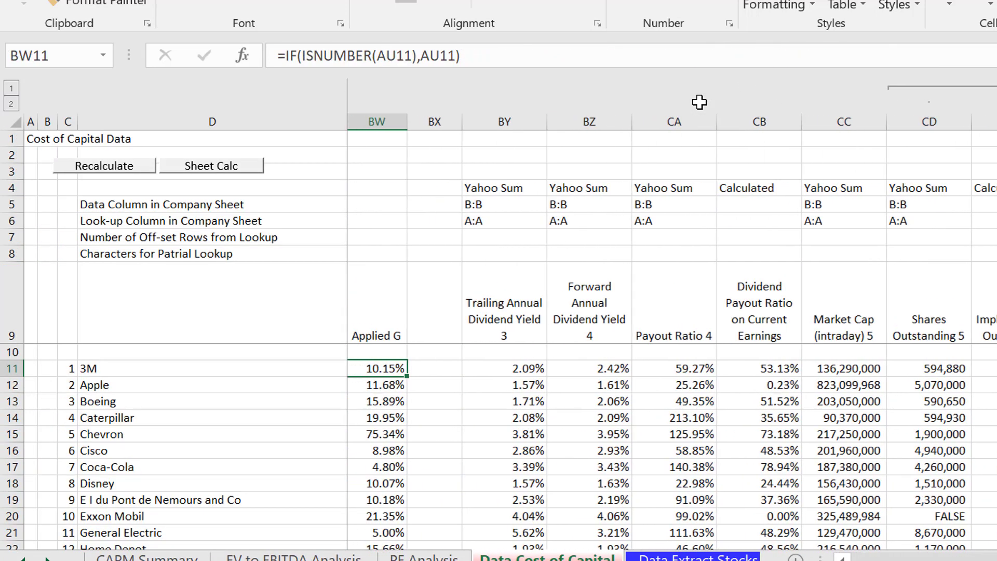
Examine the 3M row on the Data Cost of Capital sheet from Applied G back to the P/E ratio columns
key(Left)
key(Left)
key(Left)
key(Left)
key(Left)
key(Left)
key(Left)
key(Left)
key(Left)
key(Left)
key(Left)
key(Left)
key(Left)
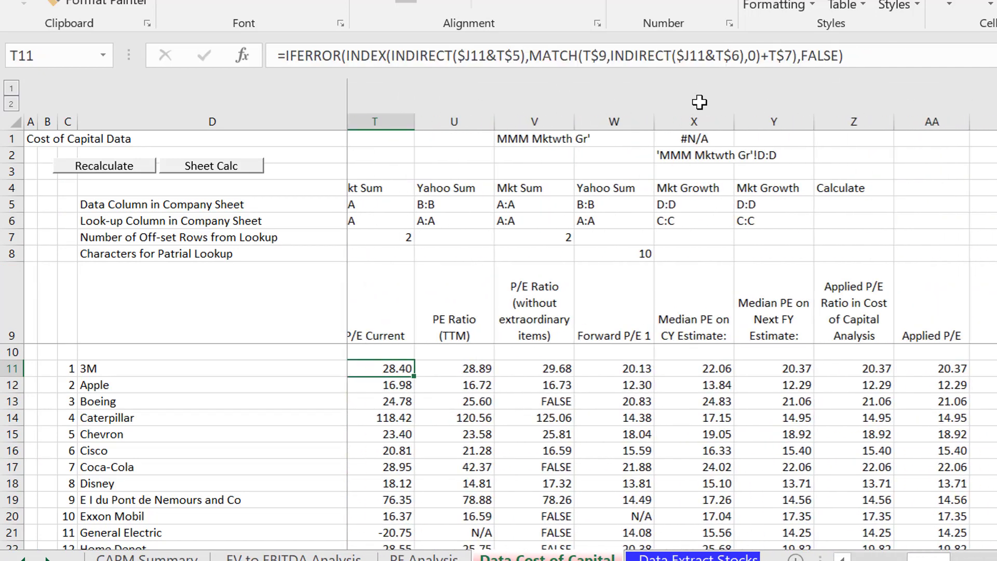
key(Right)
key(Right)
key(Right)
key(Right)
key(Right)
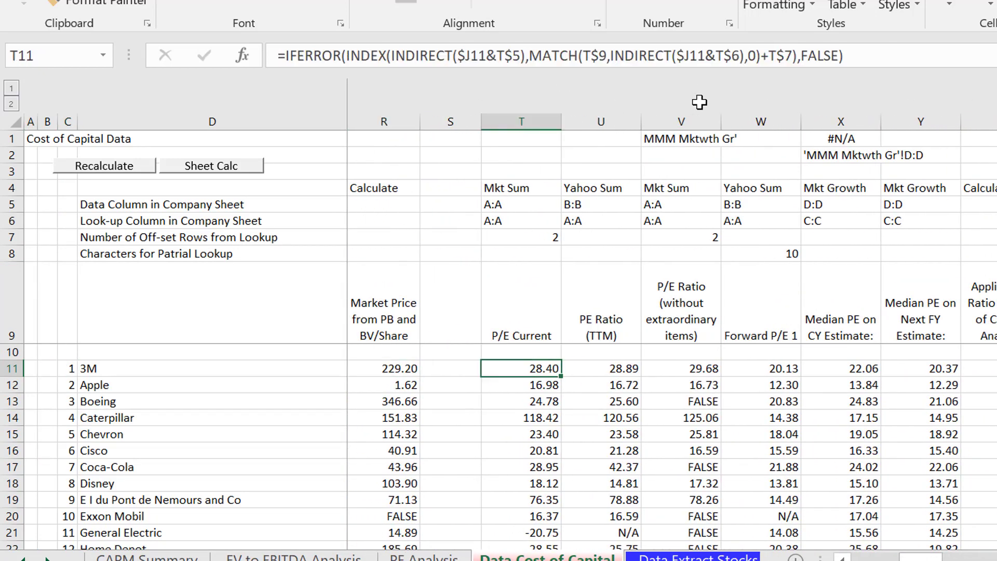
Examine the 3M row's cells from P/E Current back to the Price to Book Ratio formula in column Q
key(Left)
key(Left)
key(Left)
key(Right)
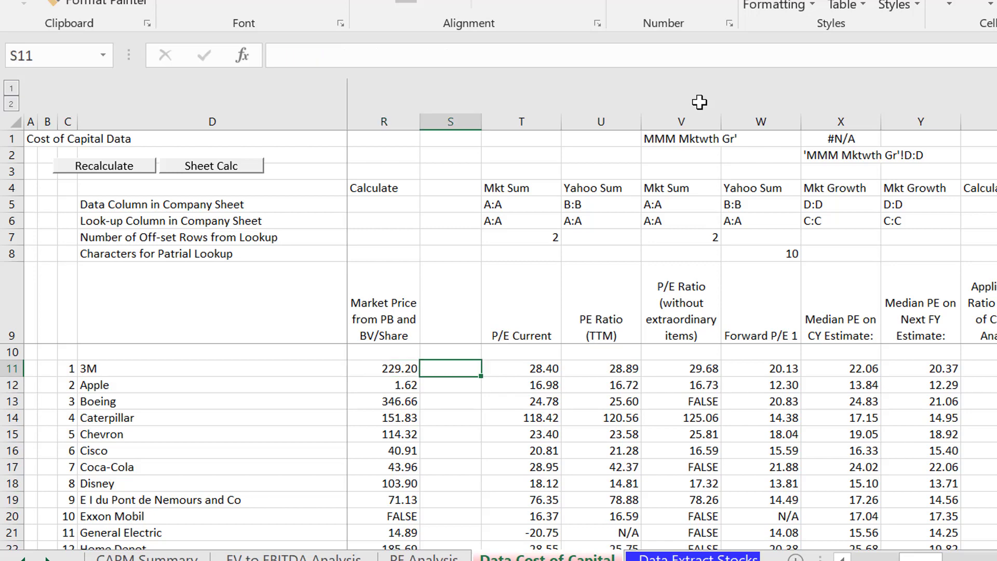
key(Right)
key(Left)
key(Left)
key(Left)
key(Left)
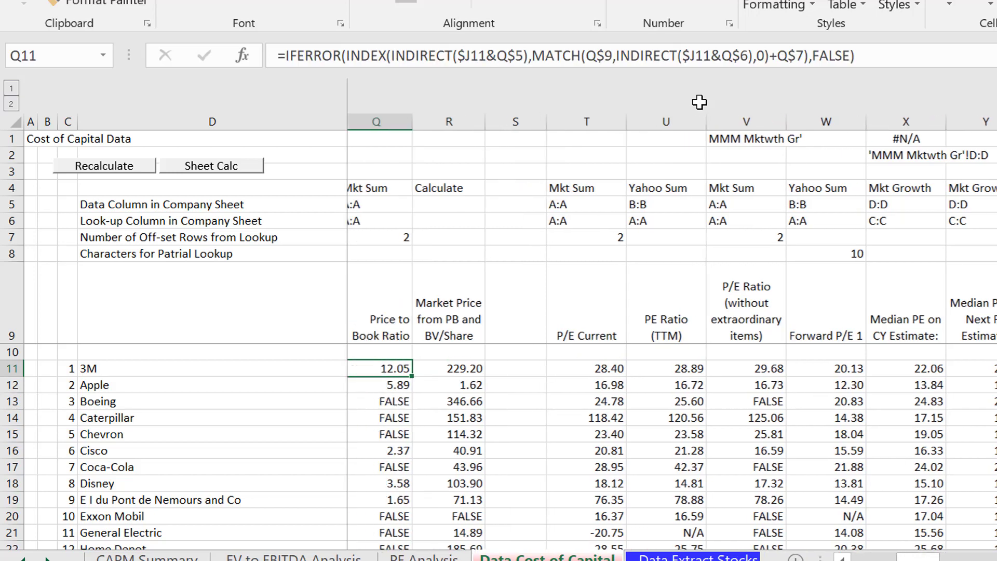
Set Apple's UK Pence Adjustment in column L to 1
key(Left)
key(Left)
key(Left)
key(Left)
key(Left)
key(Right)
key(Right)
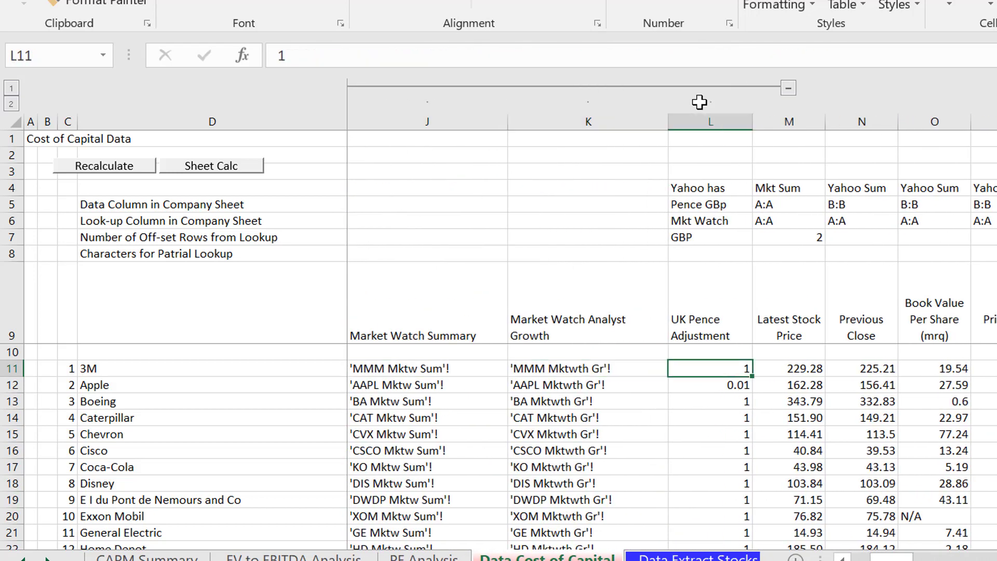
key(Down)
text(1)
key(Return)
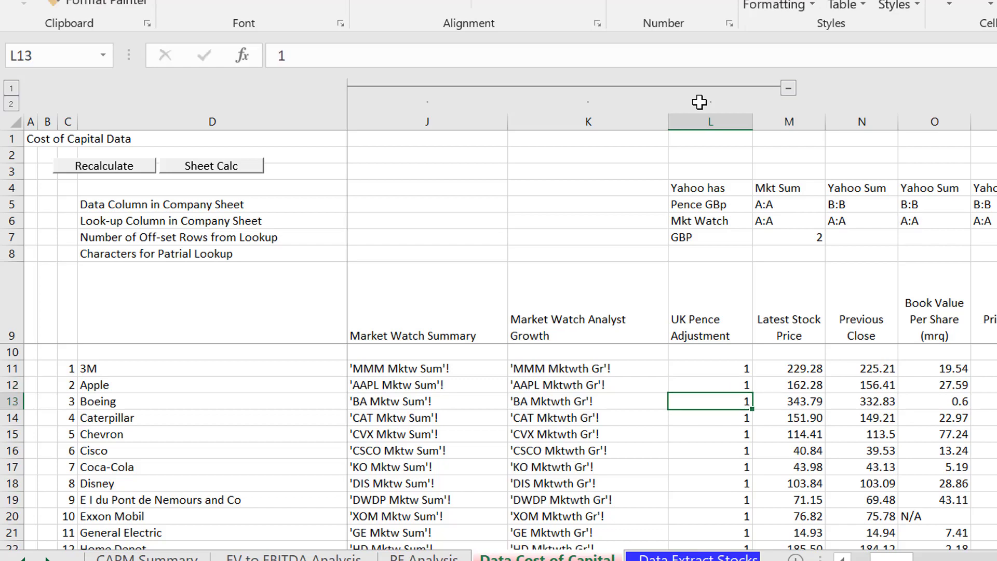
Set Intel's UK Pence Adjustment to 1 and return to the Apple row of that column
key(Down)
key(Page_Down)
key(Up)
key(Up)
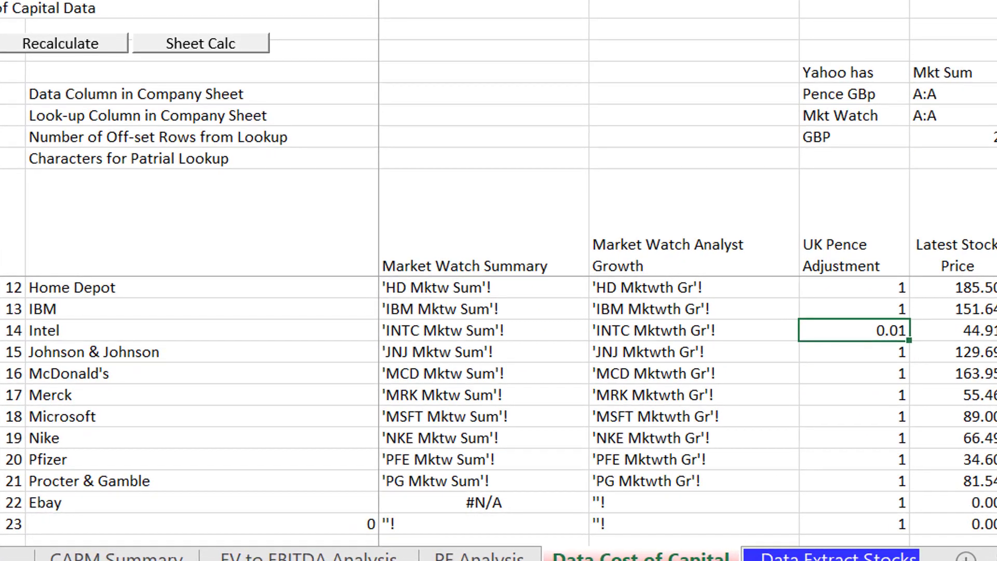
text(1)
key(Return)
key(Up)
key(Page_Up)
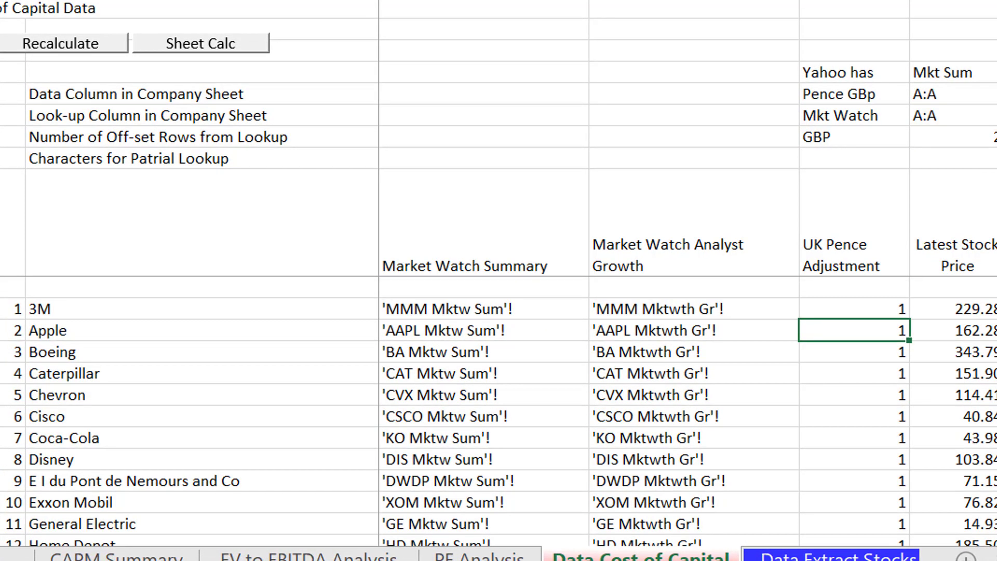